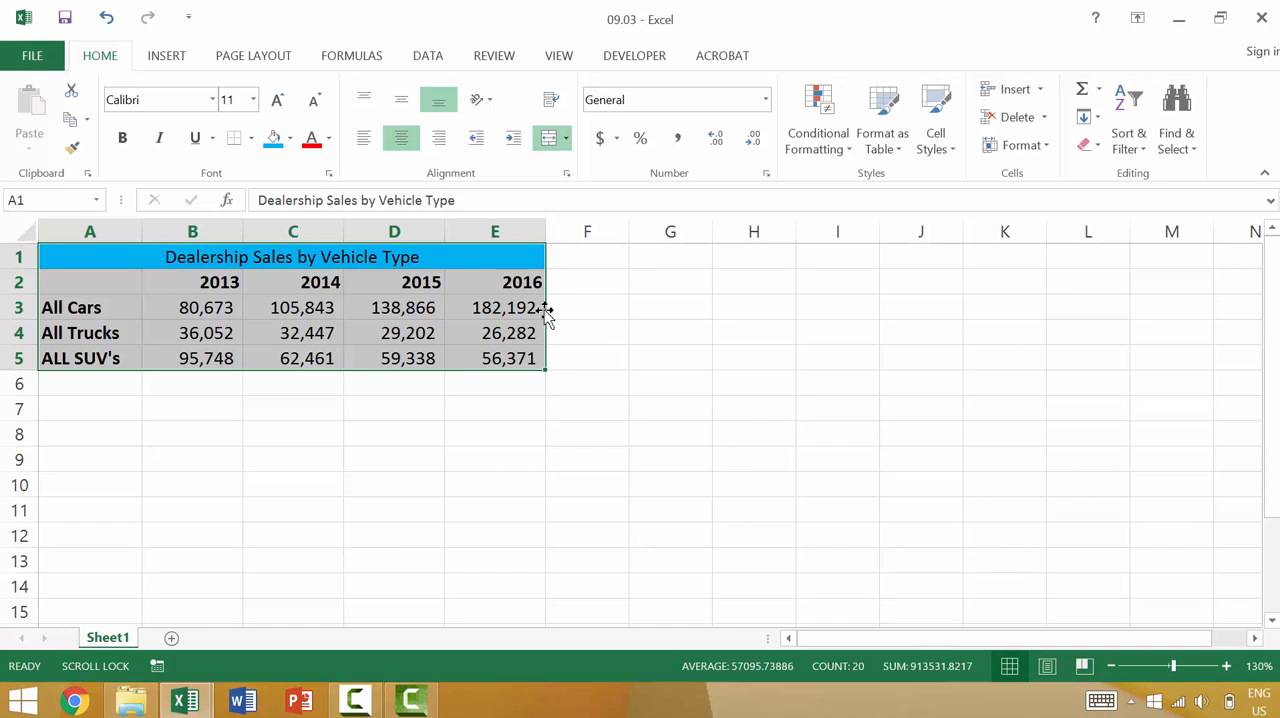
- Move the dealership sales table from A1 to start at A8, and place a copy of it starting at G8
left_click_drag(546, 316, 491, 497)
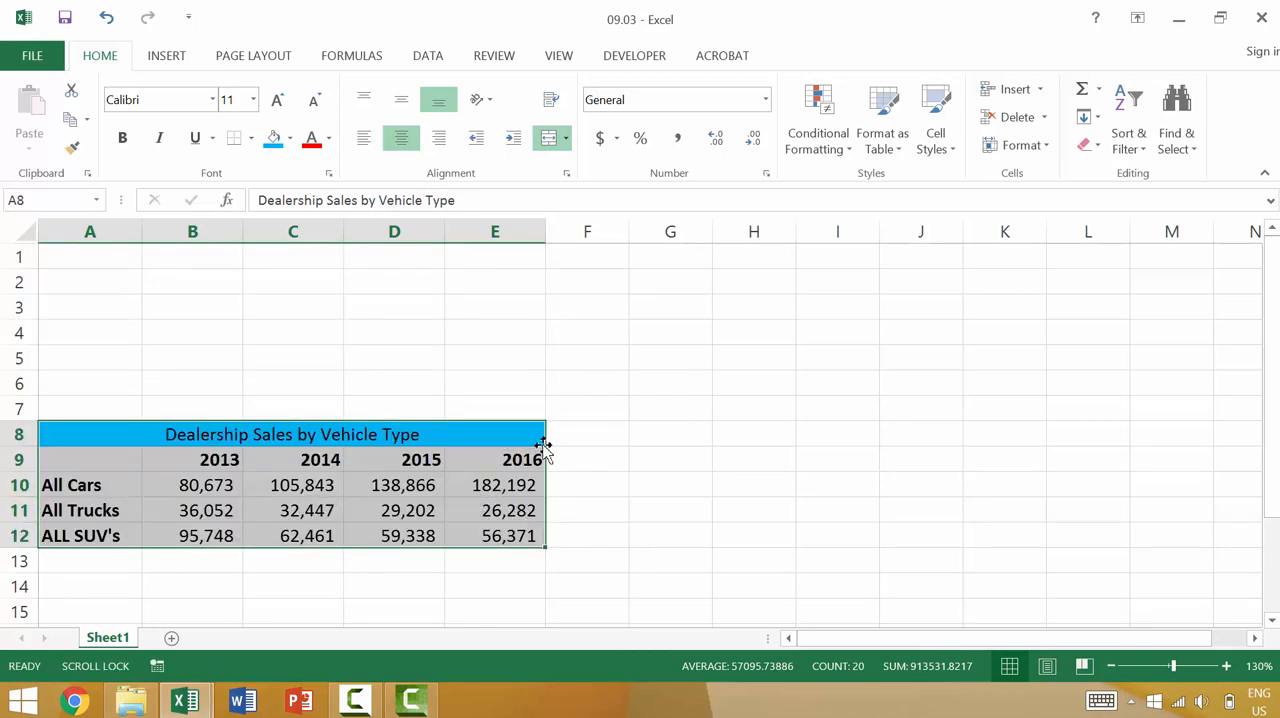
left_click_drag(546, 462, 1023, 464)
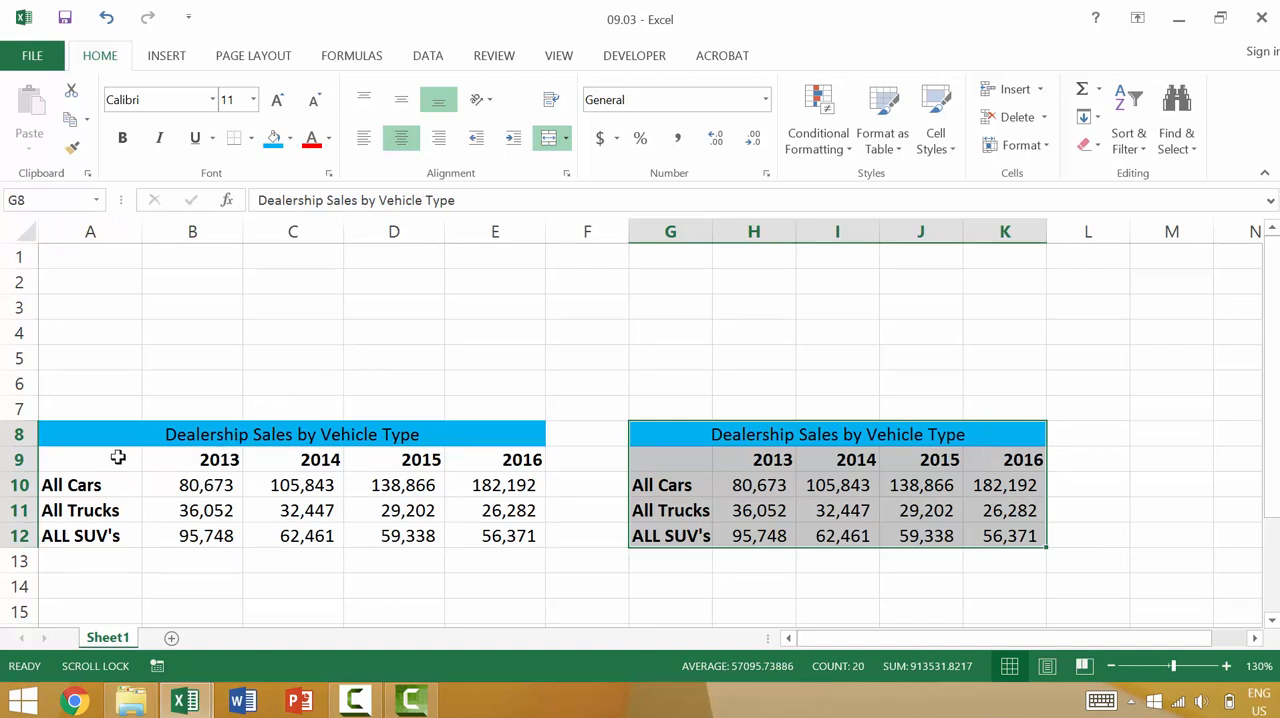
- Cut the sales table in A8:E12 and paste it starting at cell A15
left_click(98, 414)
left_click(88, 438)
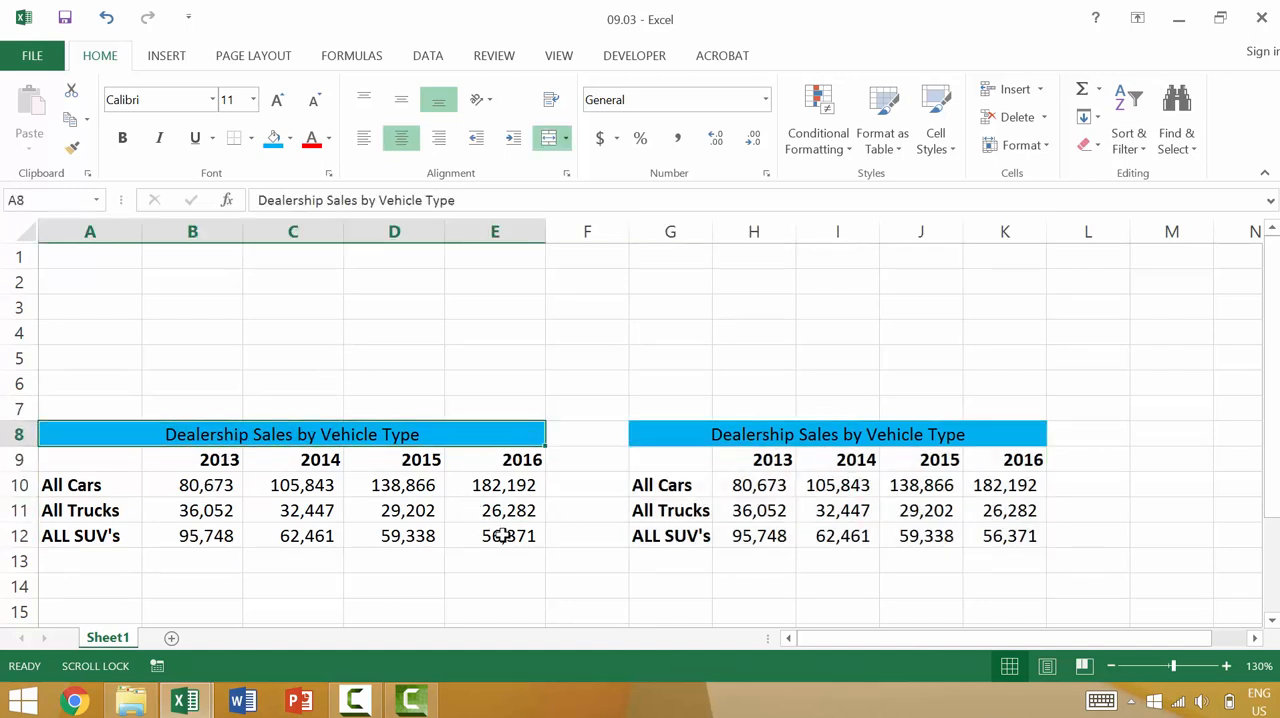
left_click(503, 536, "shift")
right_click(402, 498)
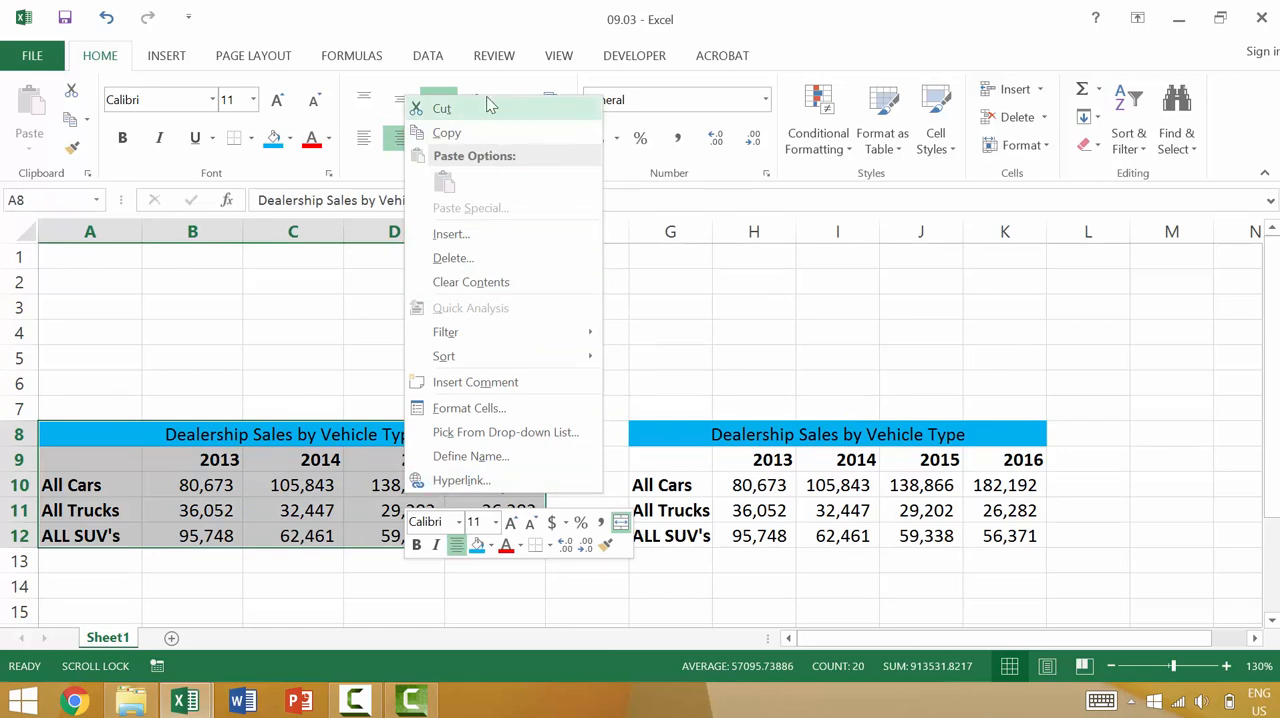
left_click(441, 109)
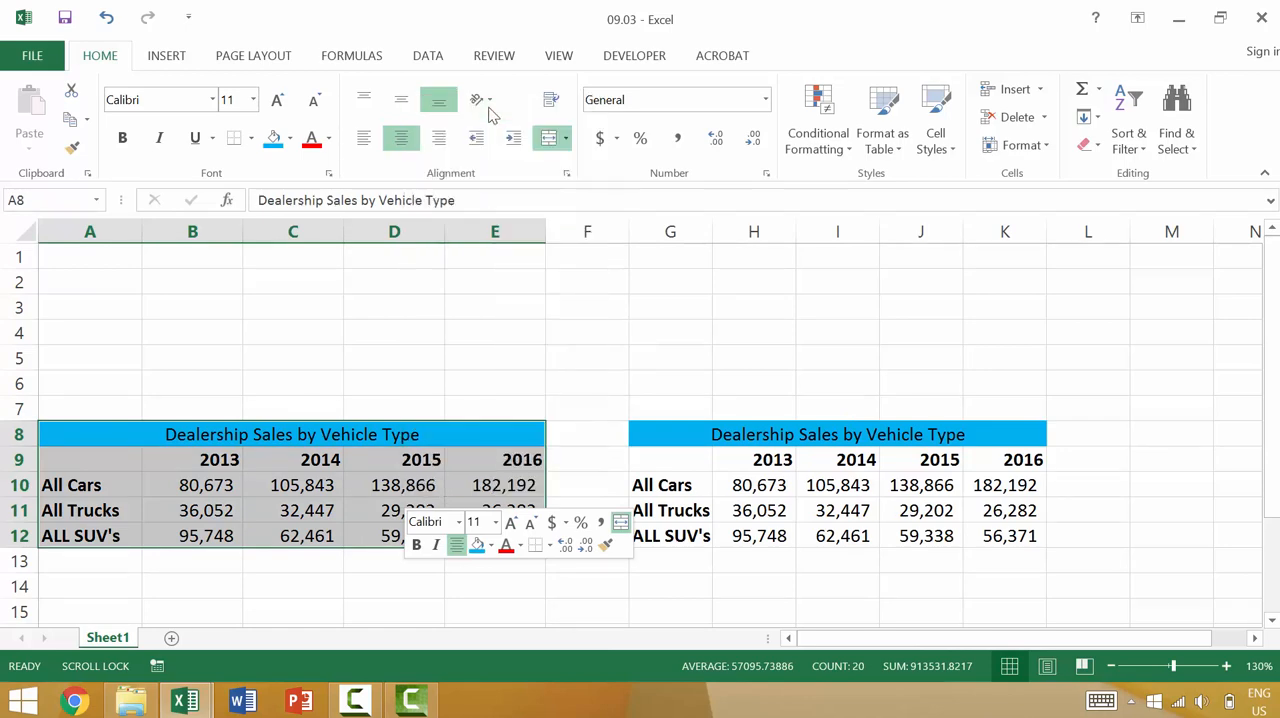
scroll(89, 371, "down", 3)
right_click(80, 378)
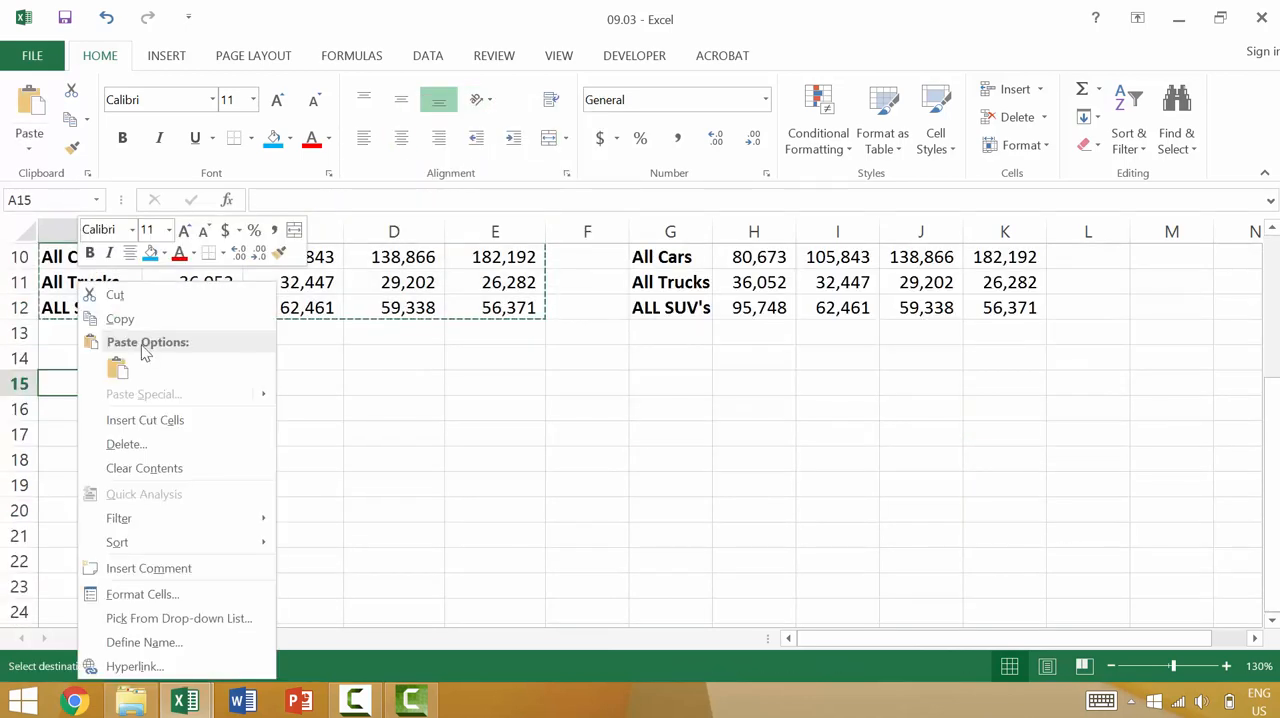
left_click(117, 368)
- Cut the sales table in A15:E19 and paste it starting at cell A21
scroll(330, 406, "up", 3)
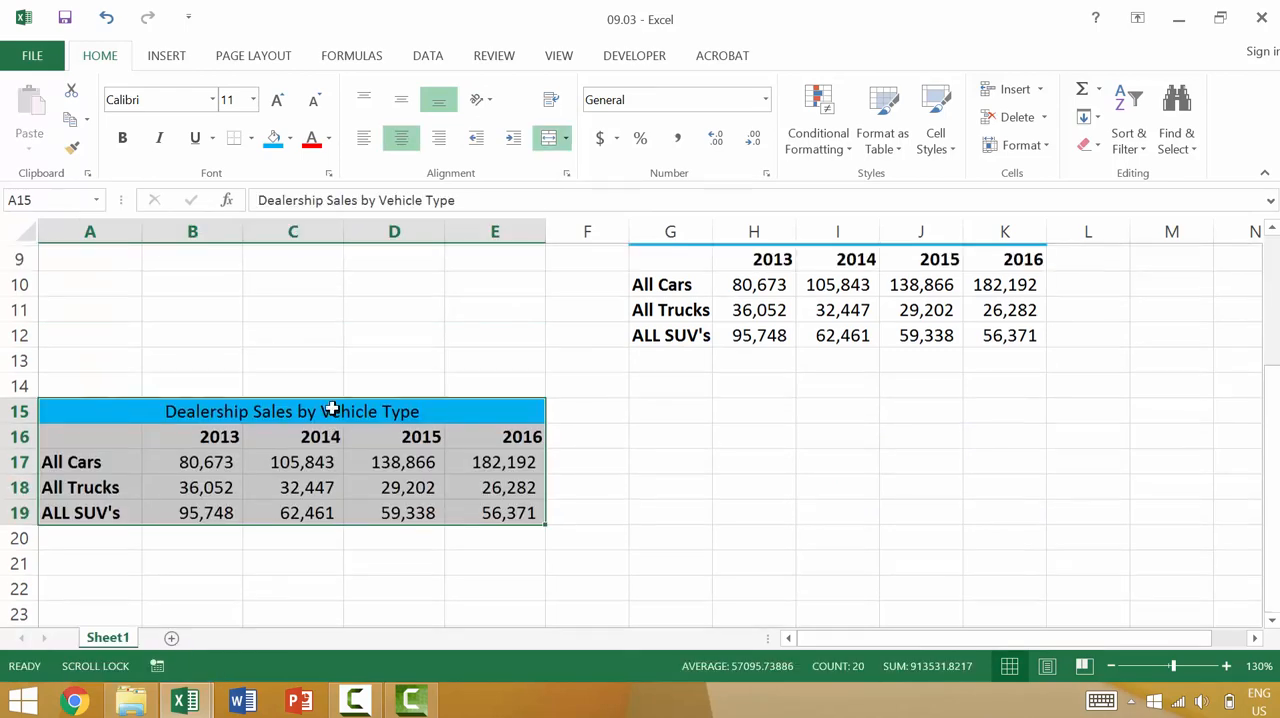
scroll(514, 466, "down", 2)
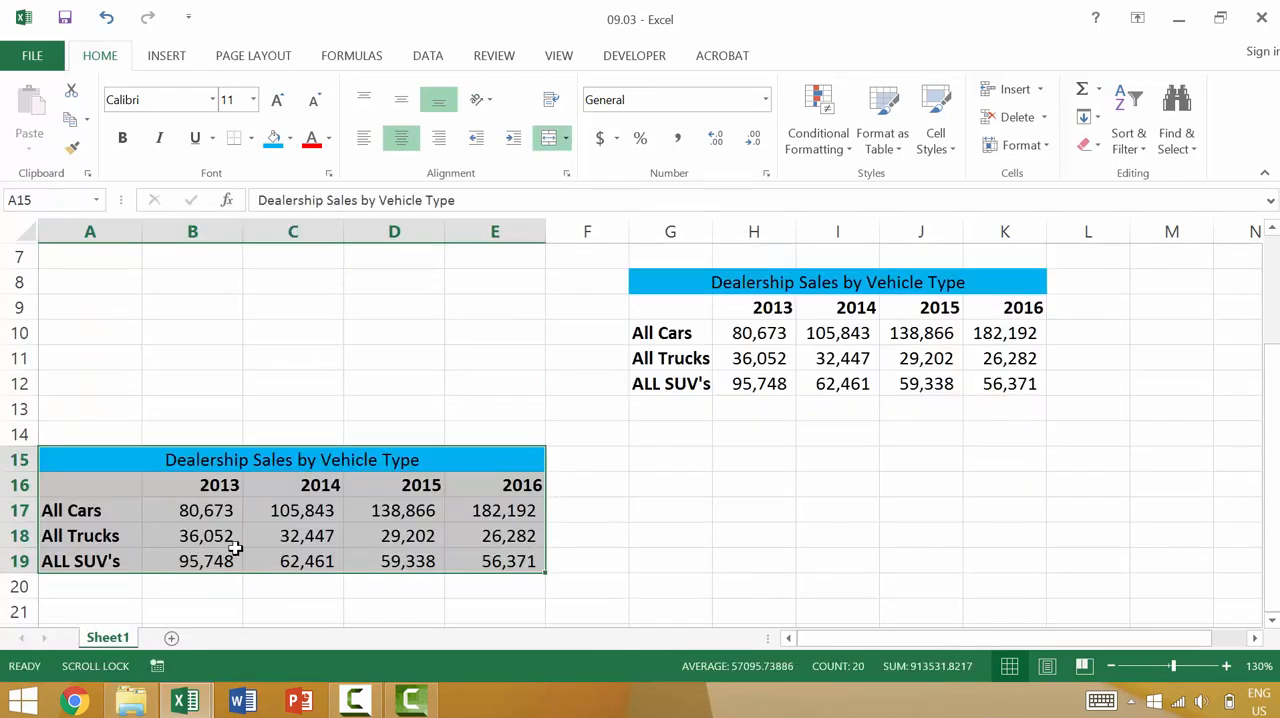
scroll(228, 530, "down", 2)
scroll(243, 393, "up", 1)
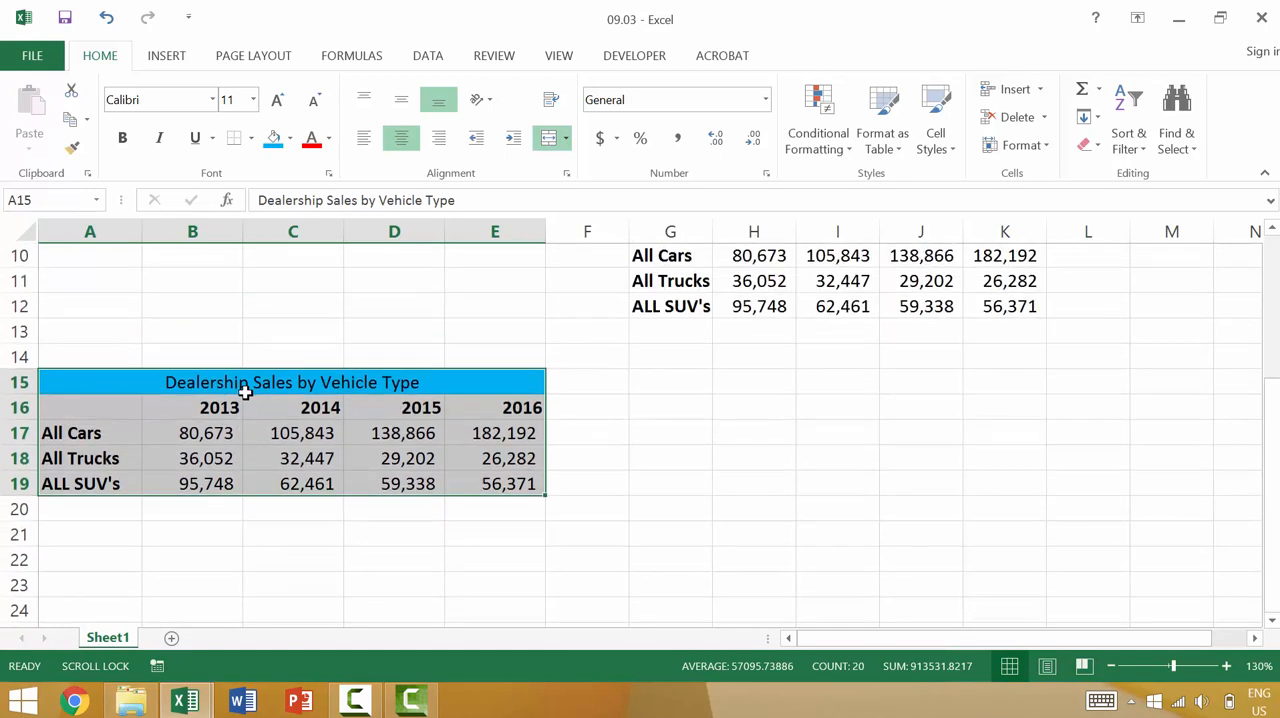
left_click(72, 92)
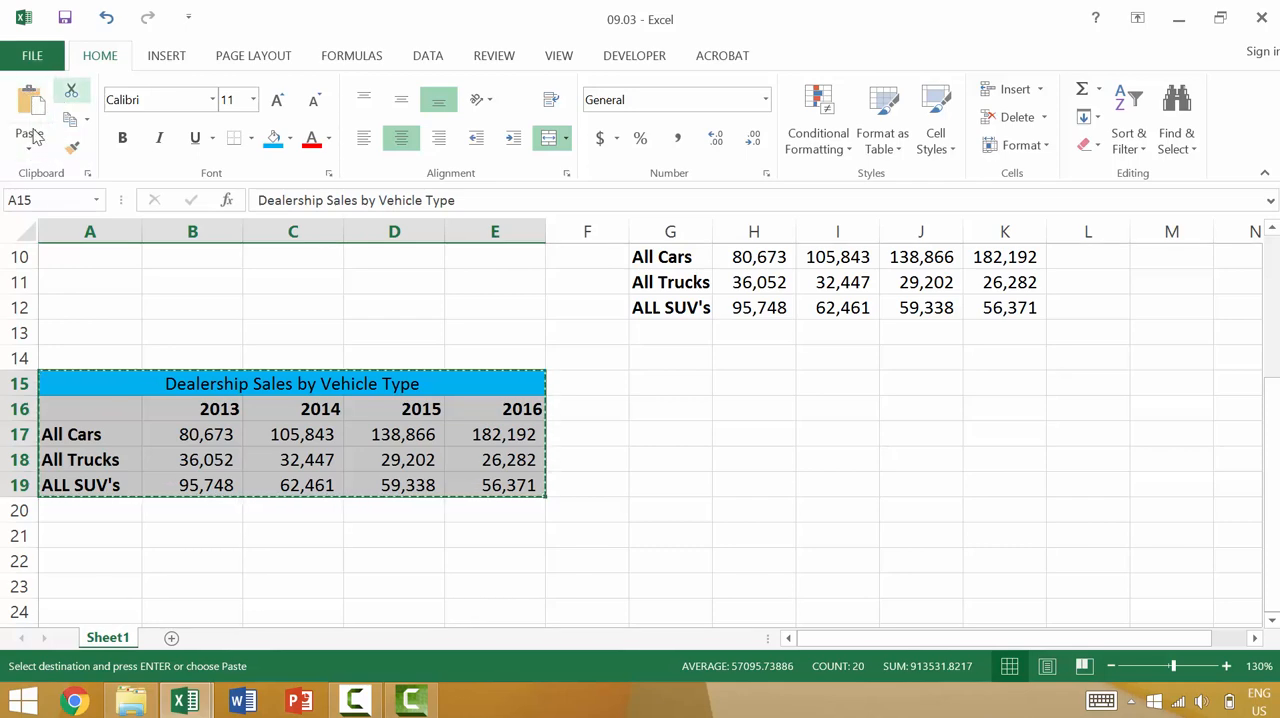
left_click(86, 530)
left_click(38, 125)
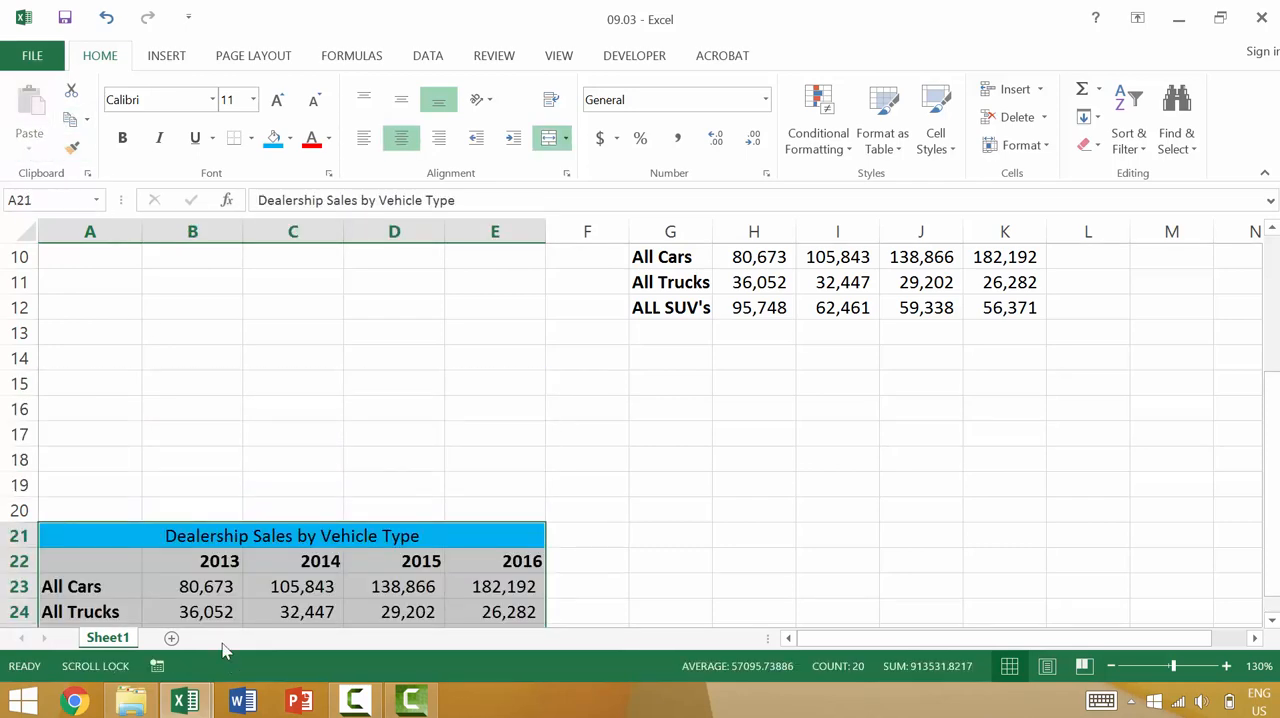
- Cut the sales table in A21:E25 and paste it starting at cell A27
scroll(260, 606, "down", 2)
key("ctrl+c")
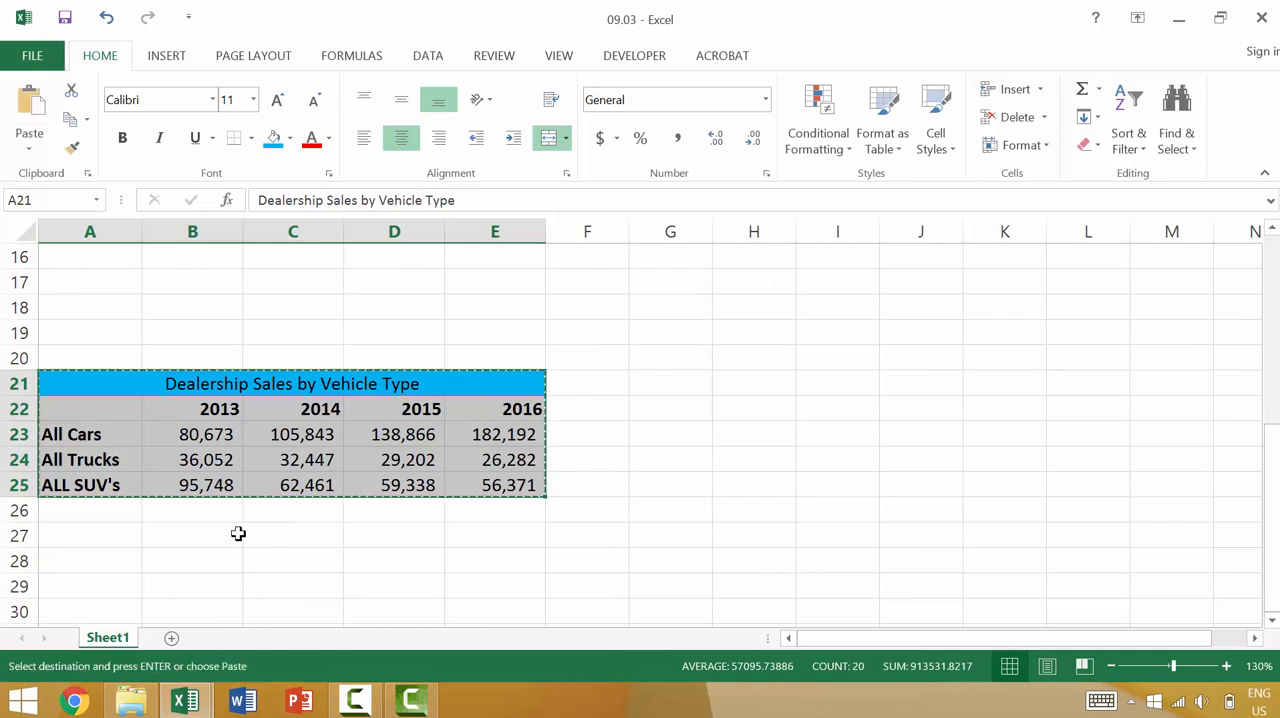
left_click(85, 540)
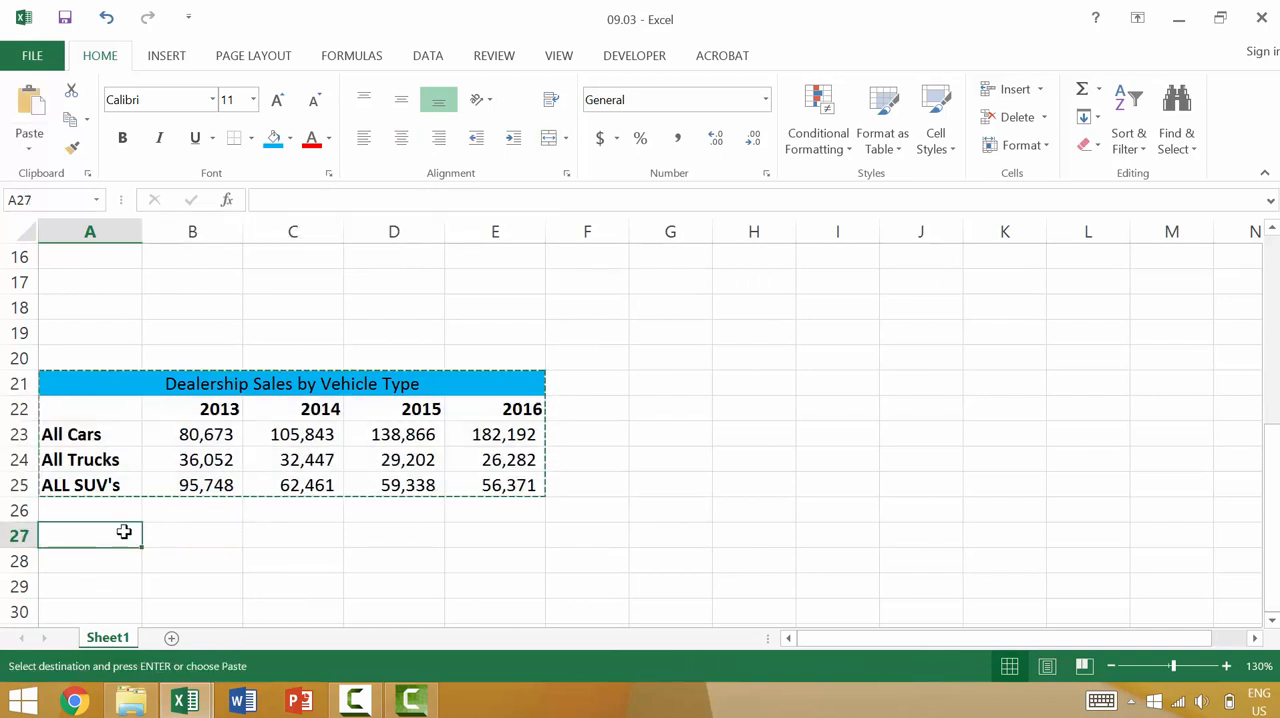
key("ctrl+v")
scroll(157, 484, "down", 2)
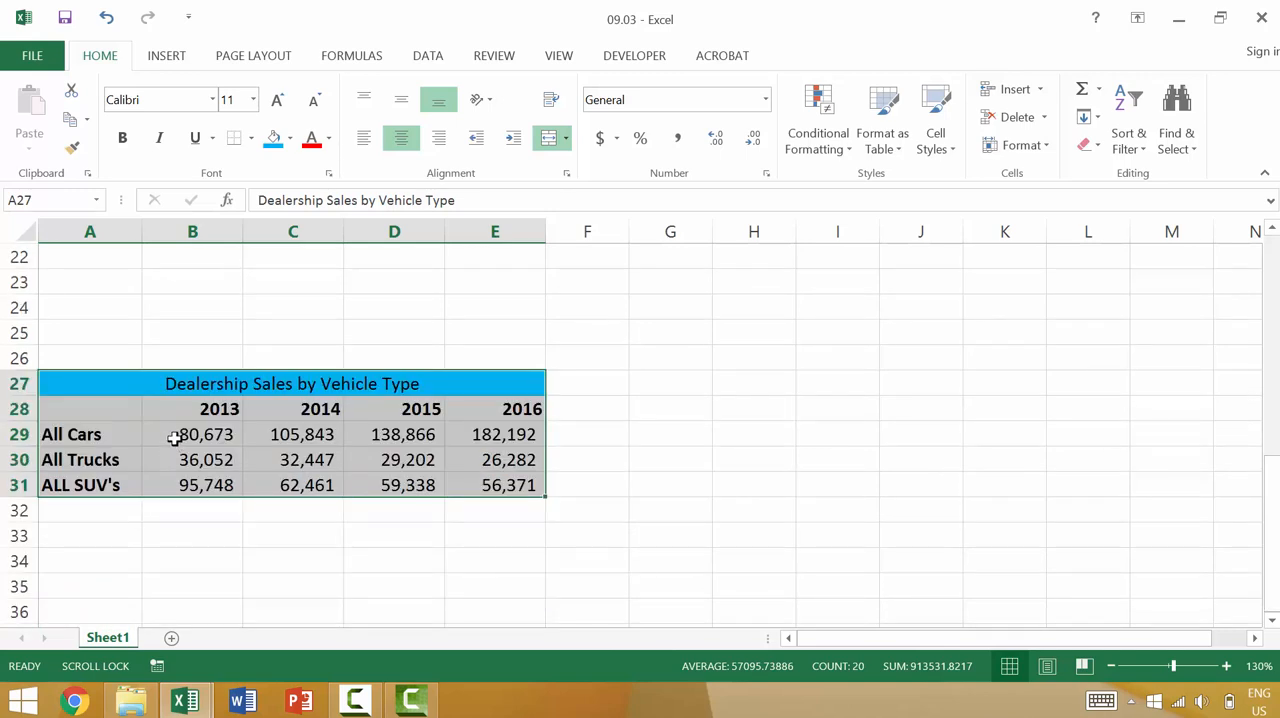
- Copy the sales table in G8:K12 and paste it starting at cell G15
scroll(182, 450, "up", 7)
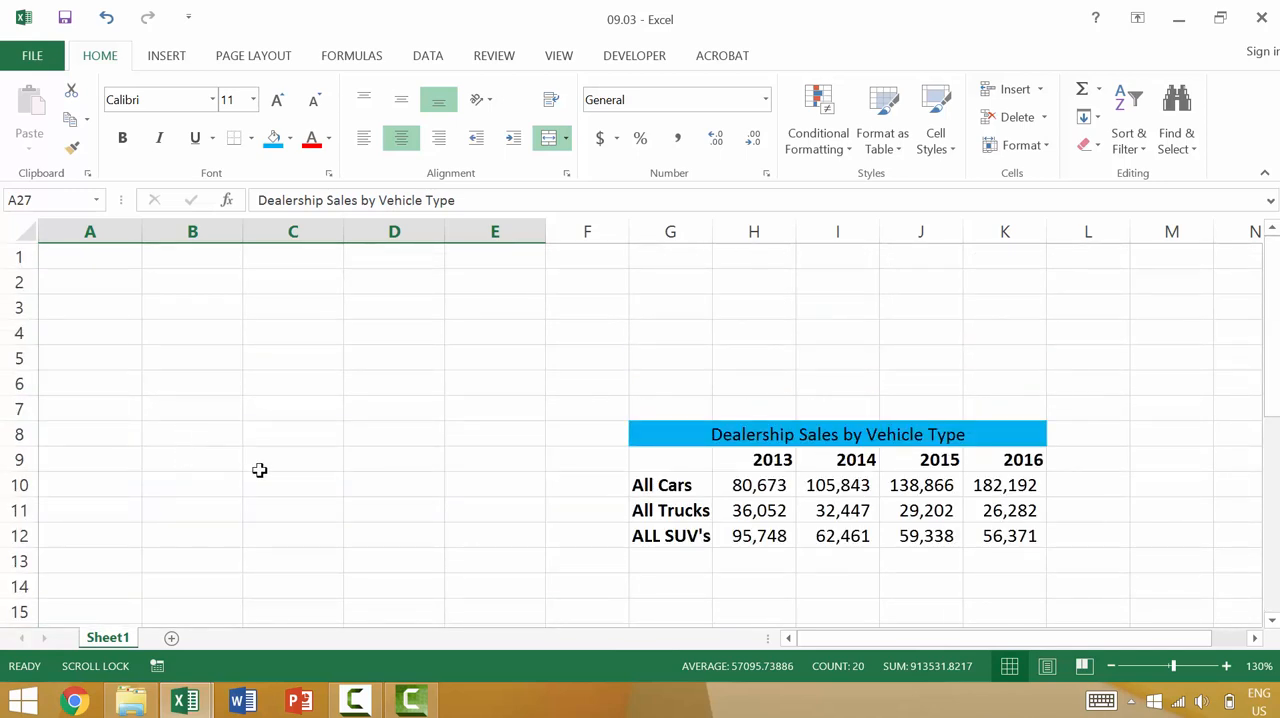
scroll(260, 470, "down", 6)
scroll(264, 467, "up", 6)
left_click(653, 424)
left_click_drag(982, 541, 1010, 552)
right_click(958, 503)
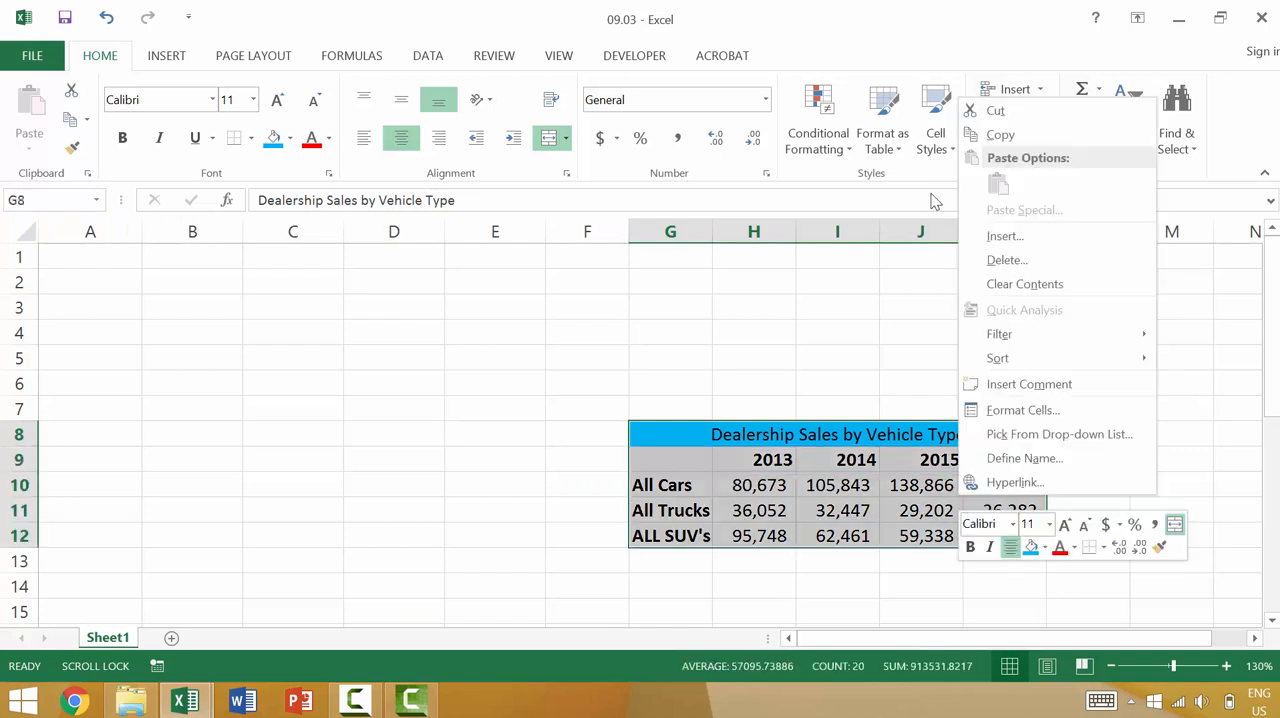
left_click(1000, 134)
scroll(823, 509, "down", 2)
right_click(672, 458)
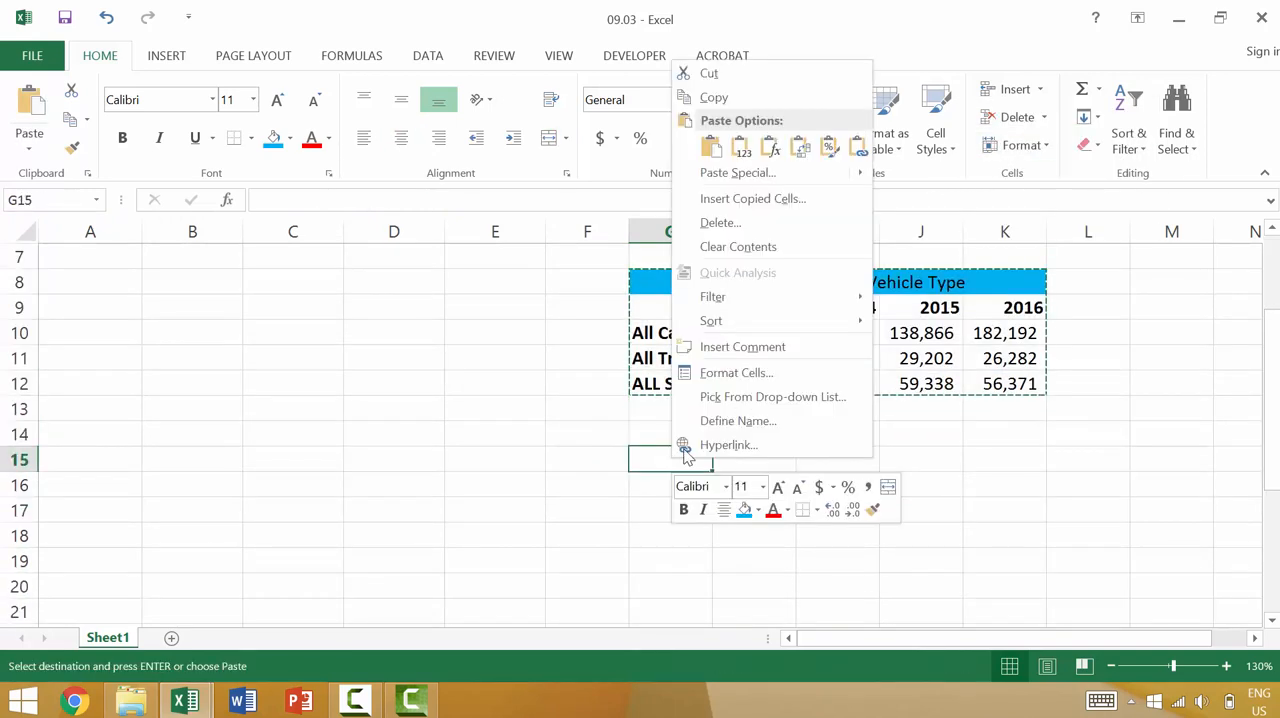
left_click(712, 149)
- Copy the sales table in G15:K19 and paste it starting at cell G21
scroll(695, 390, "down", 2)
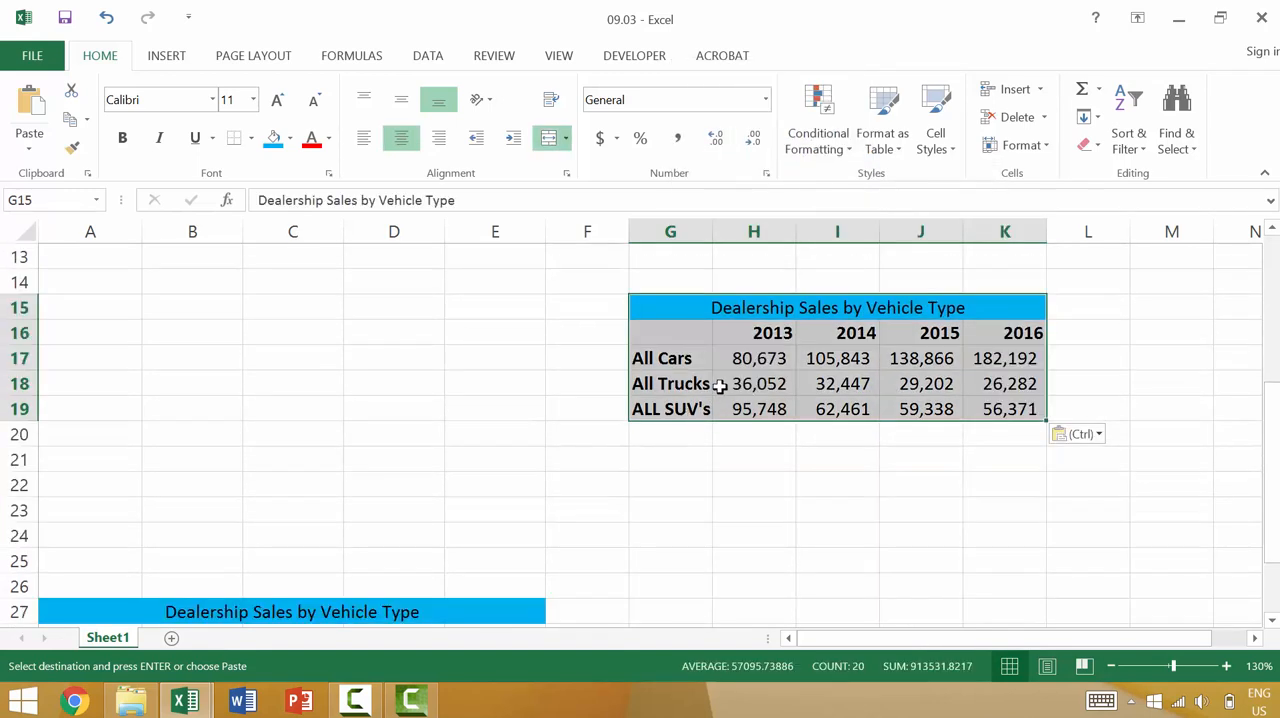
left_click(70, 119)
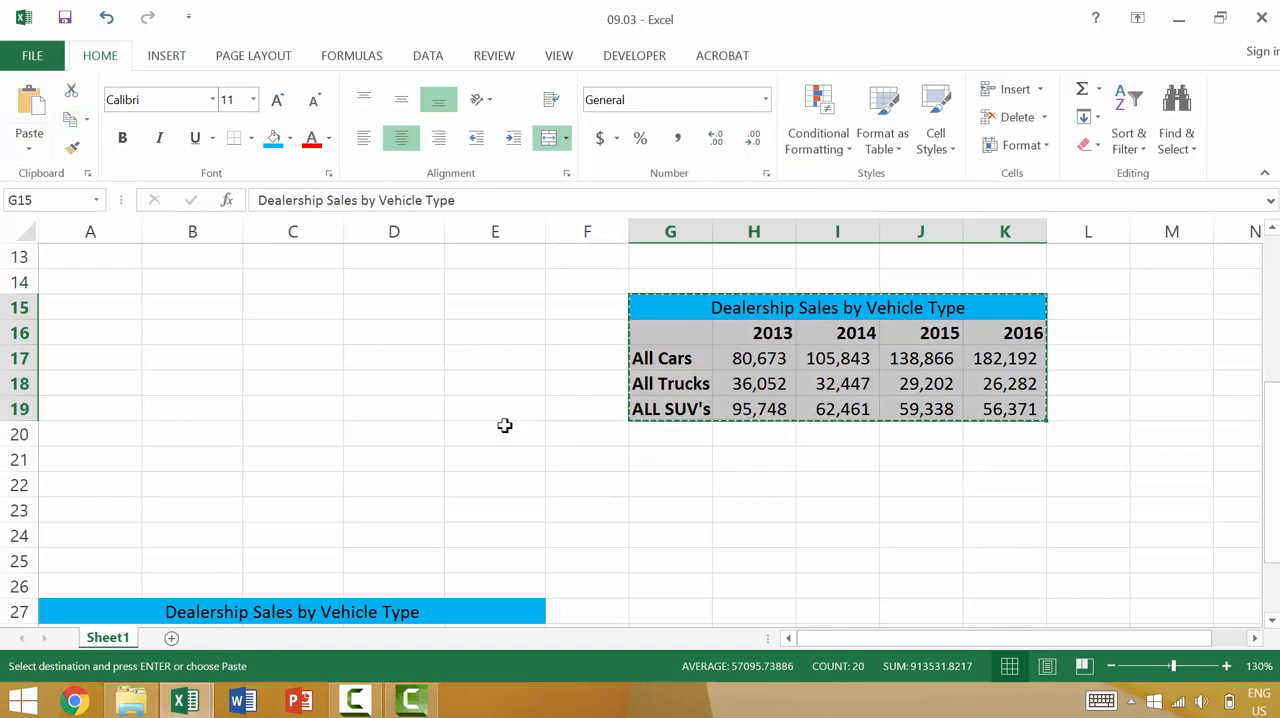
left_click(672, 460)
left_click(29, 110)
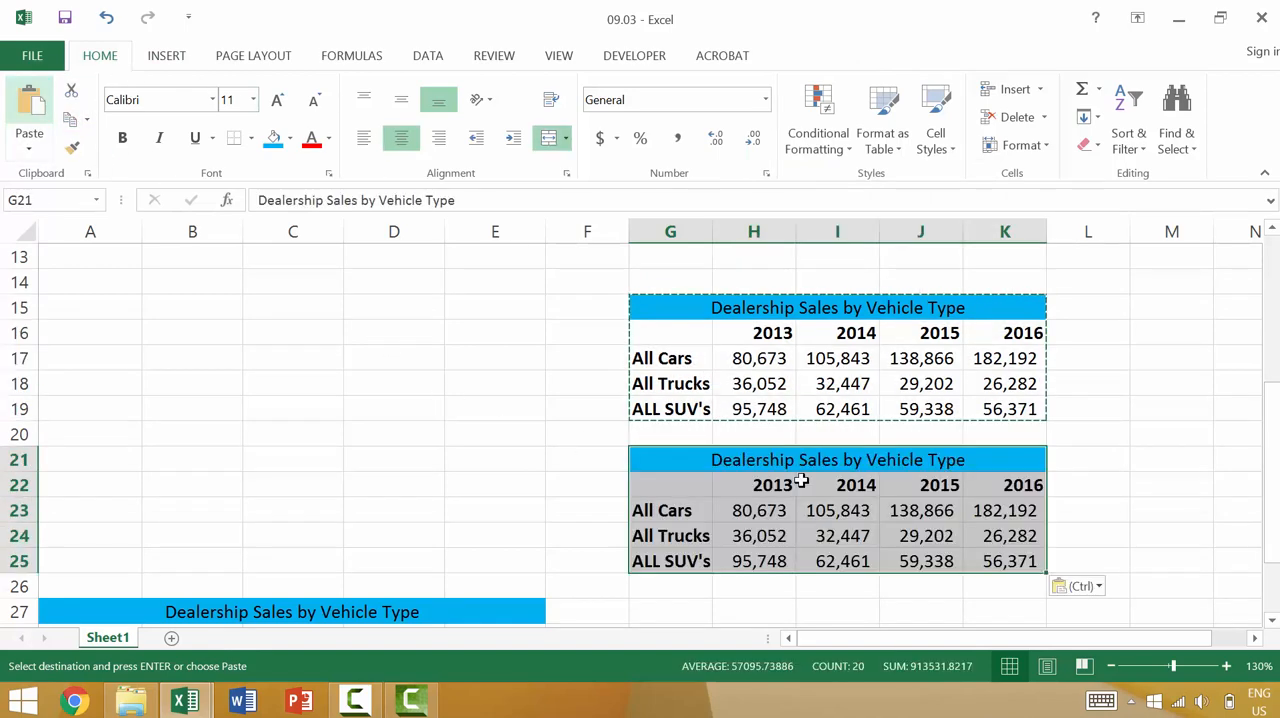
- Copy the sales table in G21:K25 and paste it starting at cell G27
scroll(845, 587, "down", 1)
scroll(845, 587, "down", 2)
key("ctrl+c")
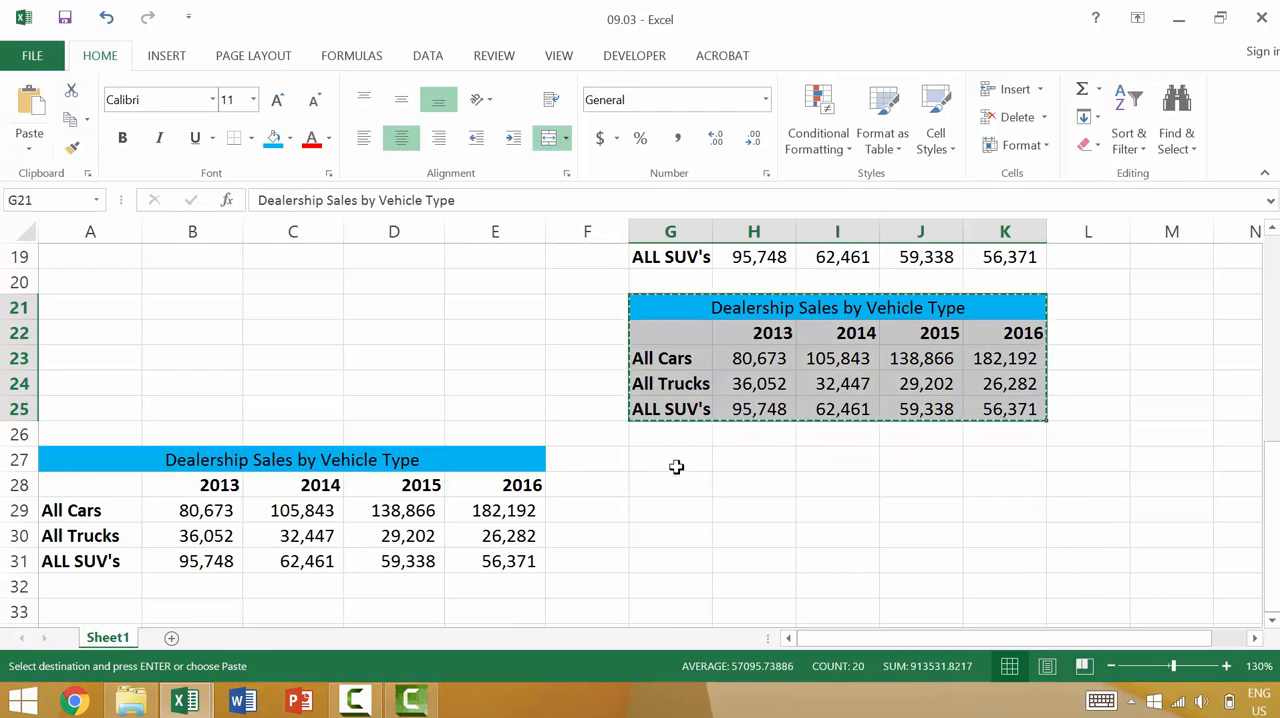
left_click(720, 470)
key("ctrl+v")
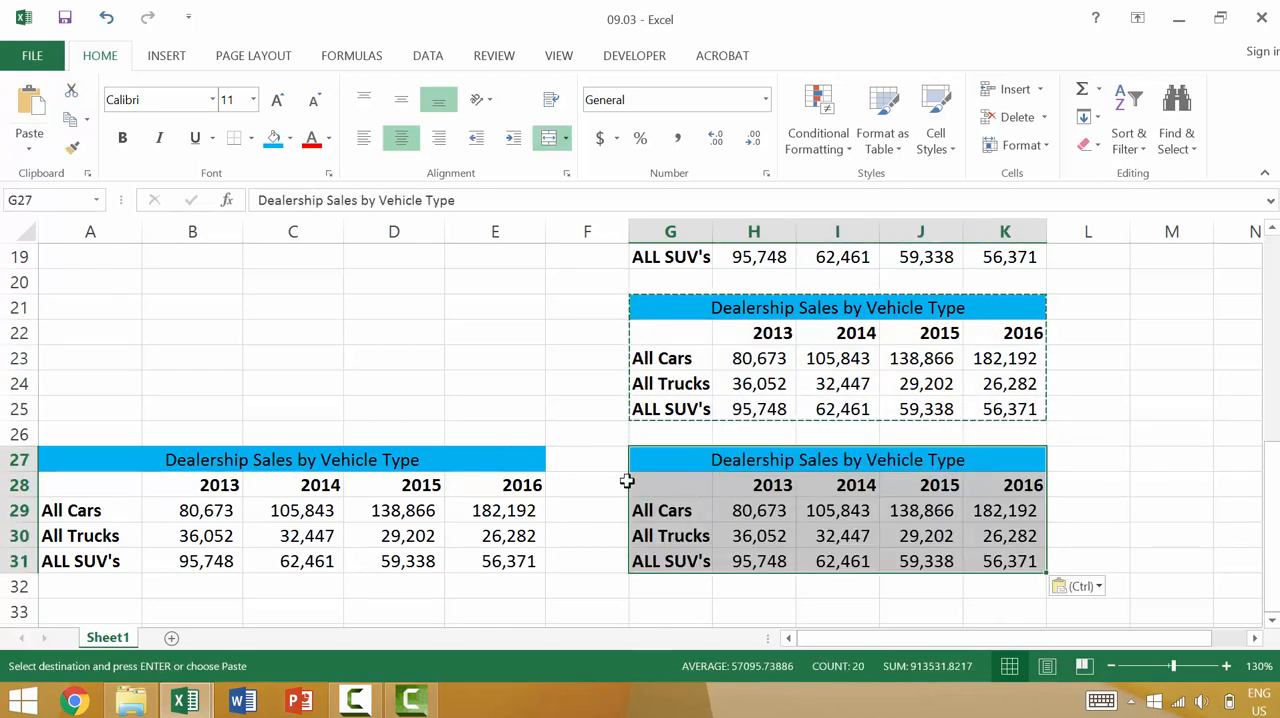
- Add the Copy, Cut and Paste commands to the Quick Access Toolbar for all documents
left_click(189, 18)
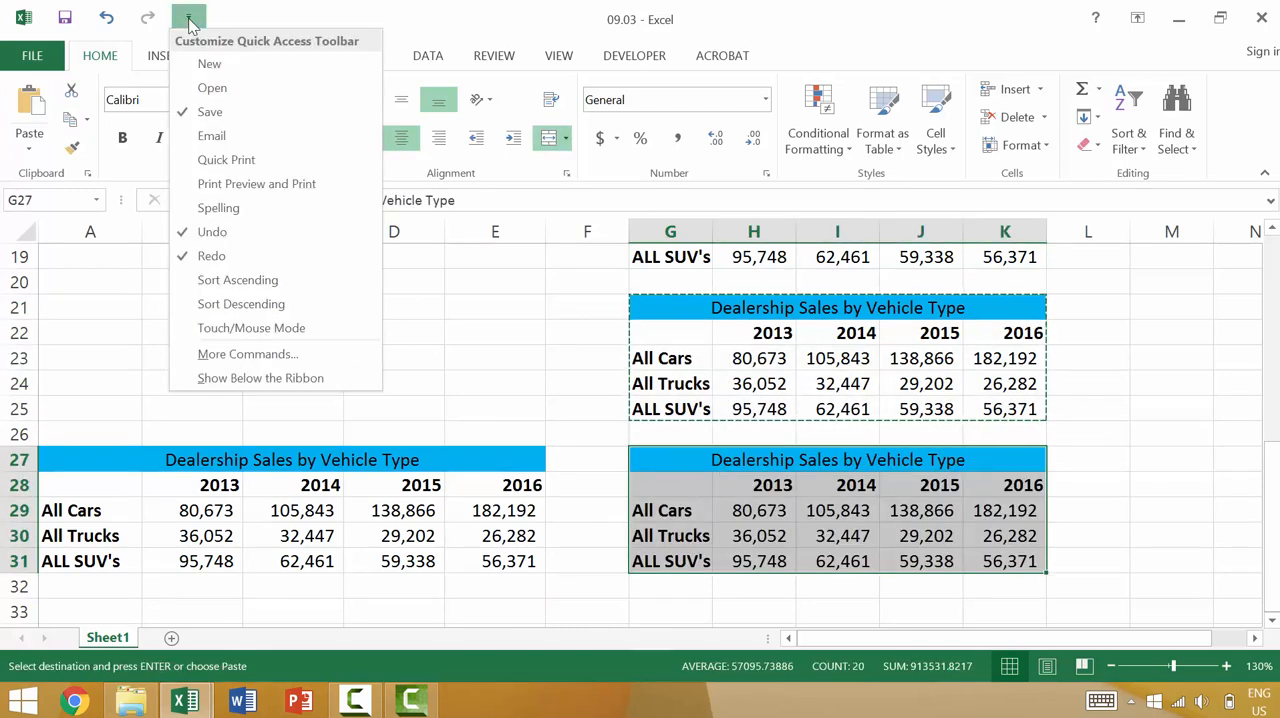
left_click(292, 360)
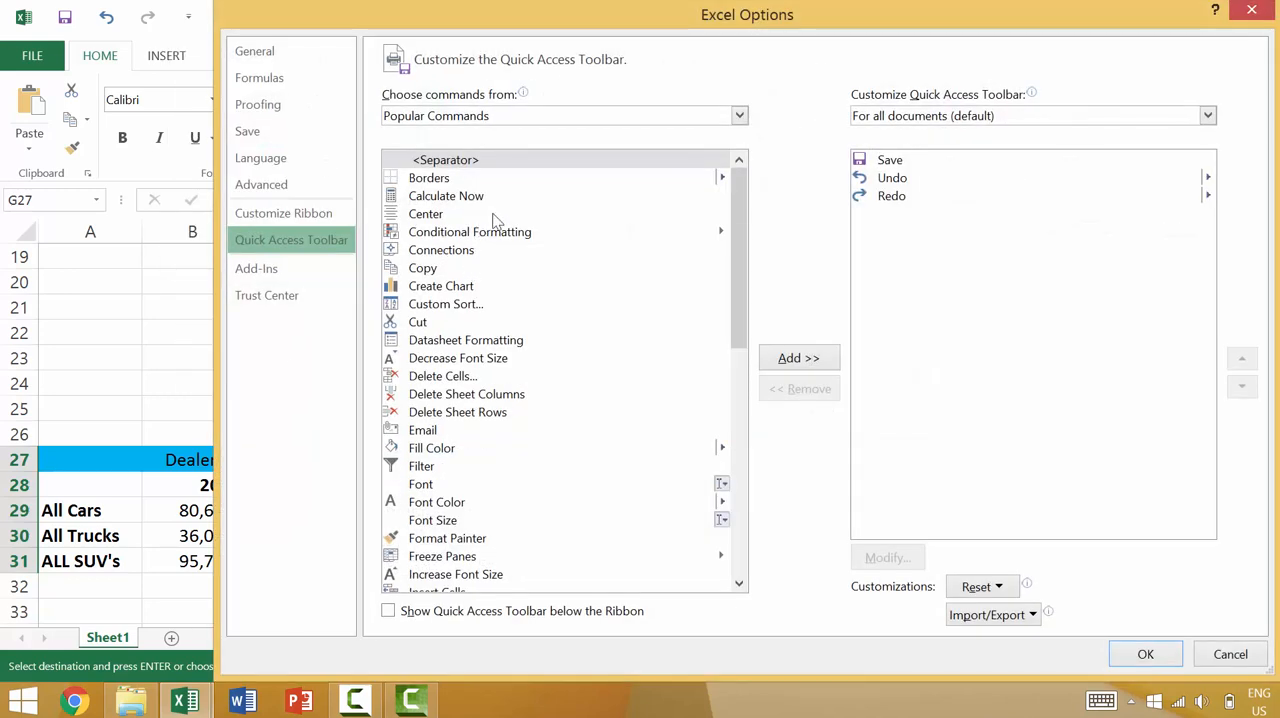
left_click_drag(739, 214, 739, 229)
left_click(424, 234)
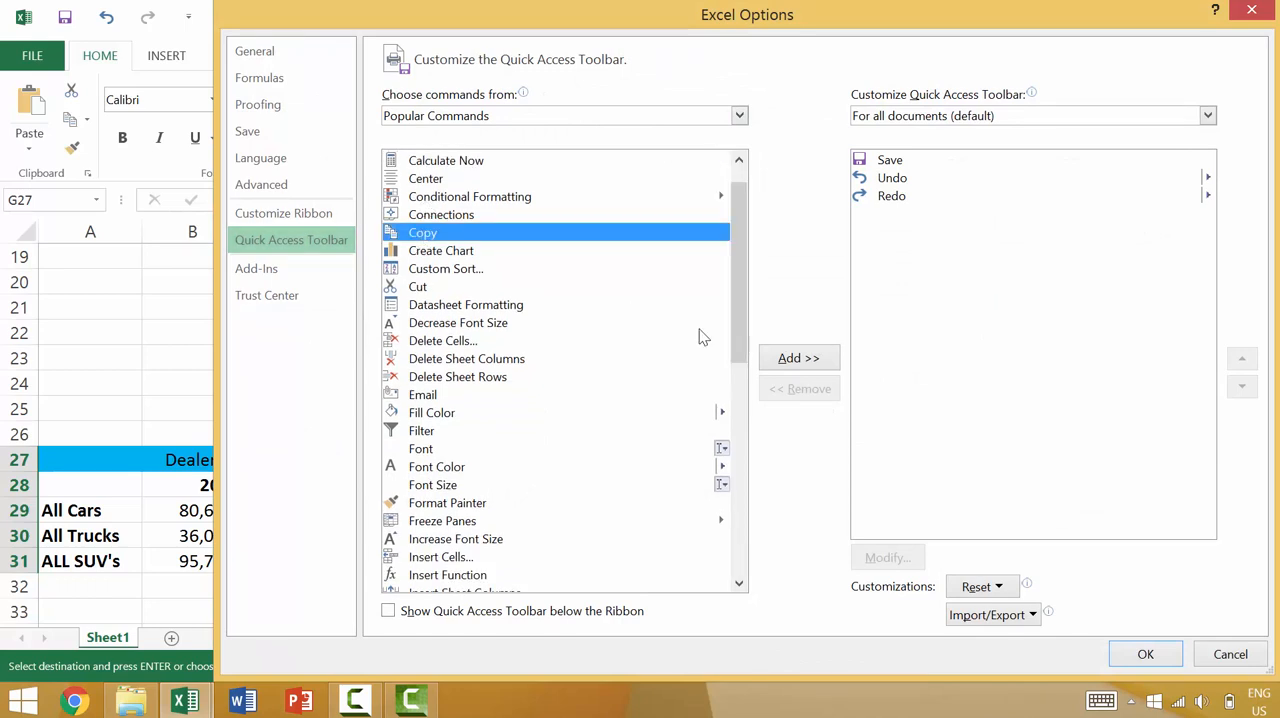
left_click(818, 360)
left_click(418, 288)
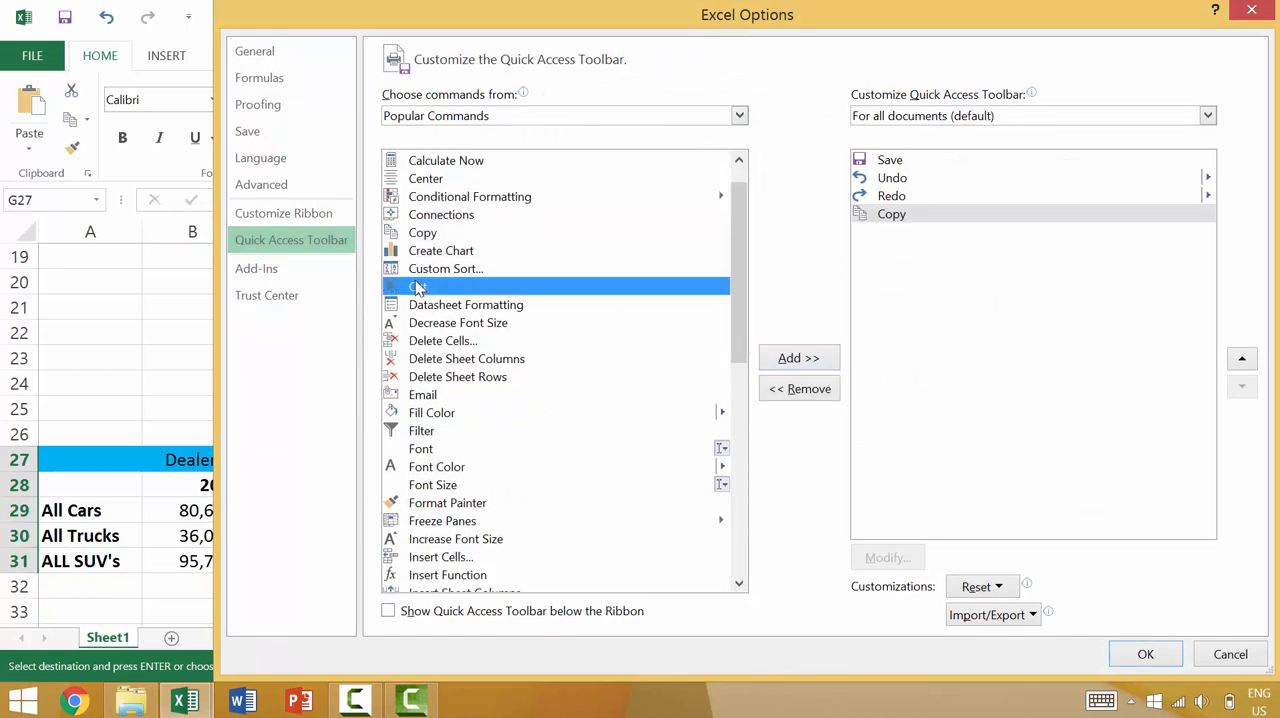
left_click(798, 360)
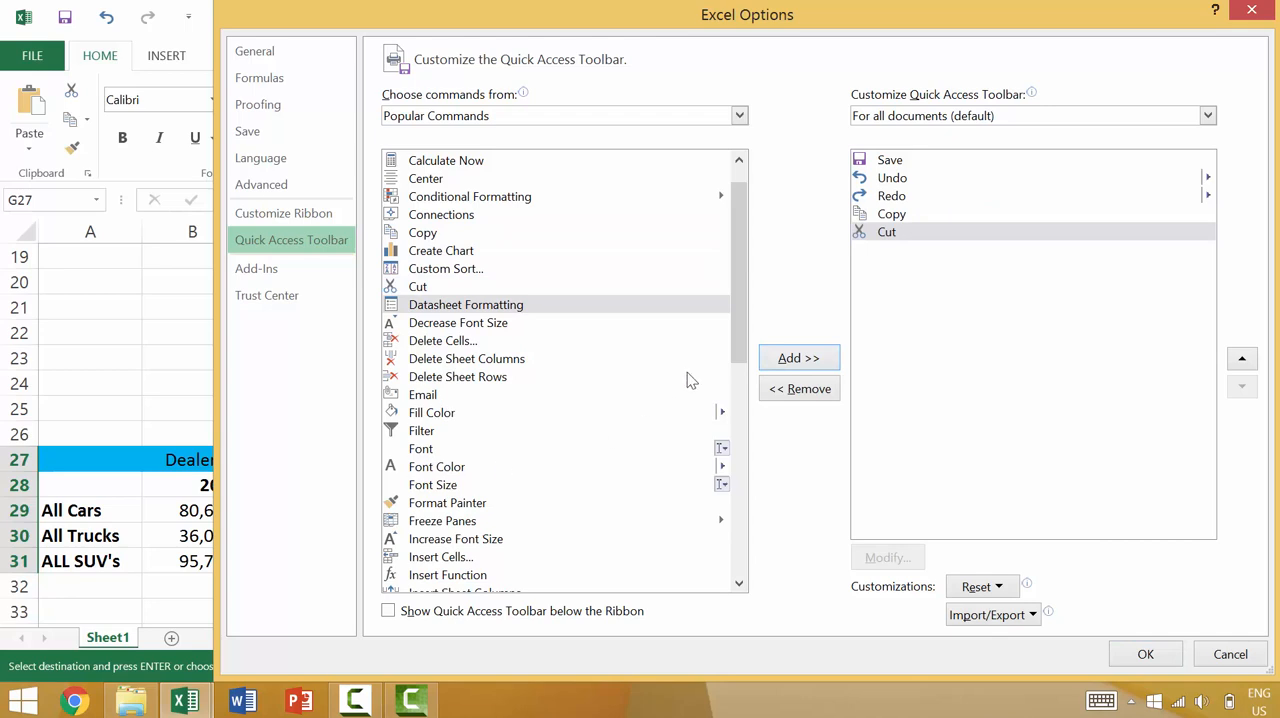
left_click_drag(738, 352, 752, 472)
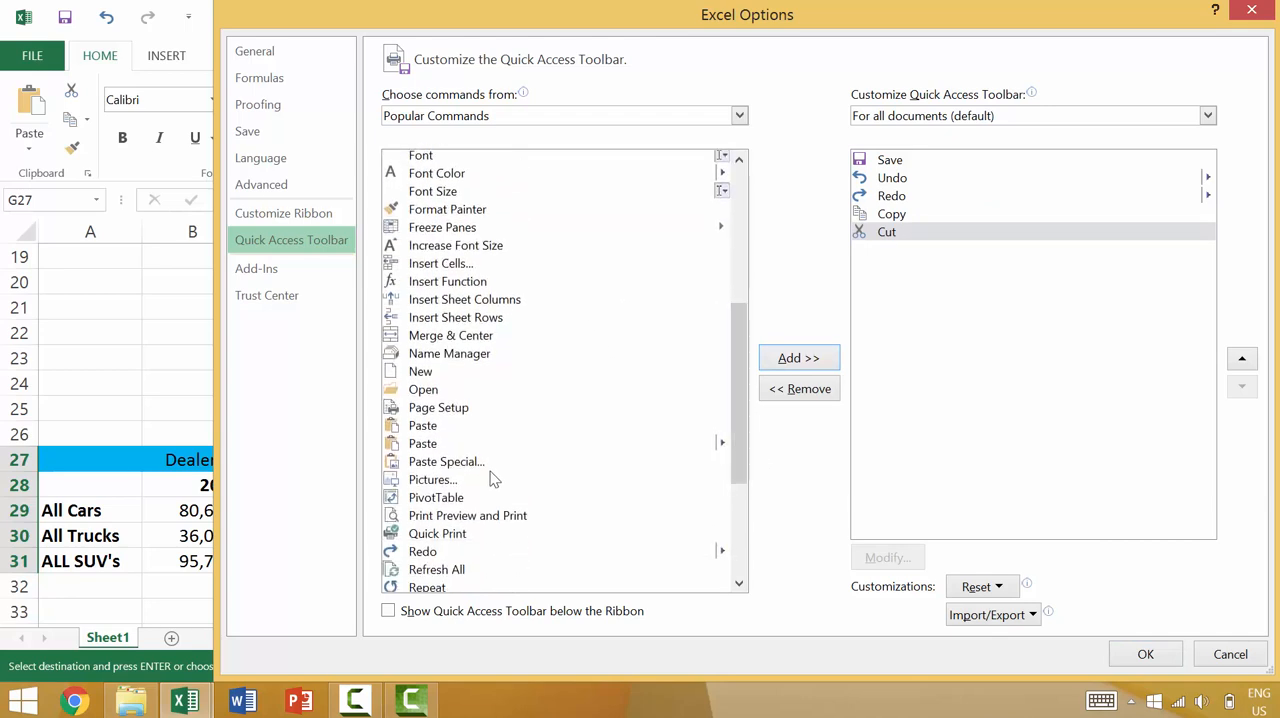
left_click(430, 427)
left_click(808, 362)
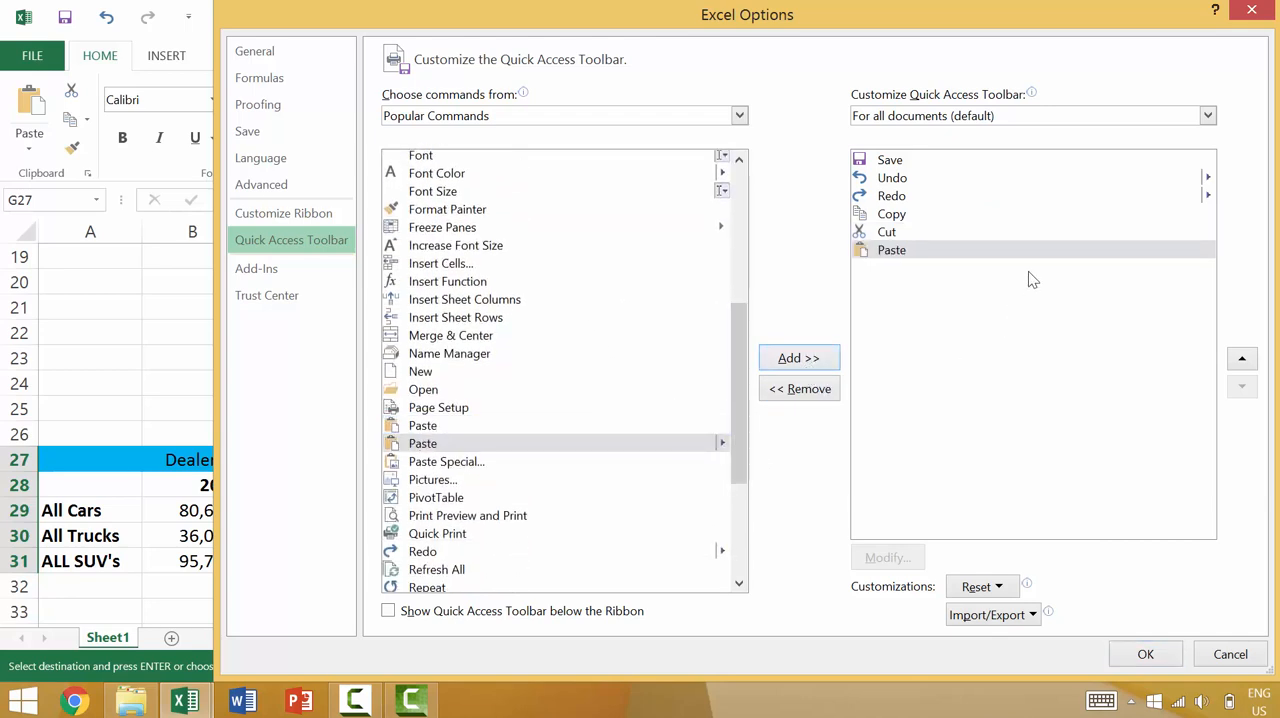
- Move Cut above Copy in the Quick Access Toolbar command order and apply the customization
left_click(882, 230)
left_click(1242, 358)
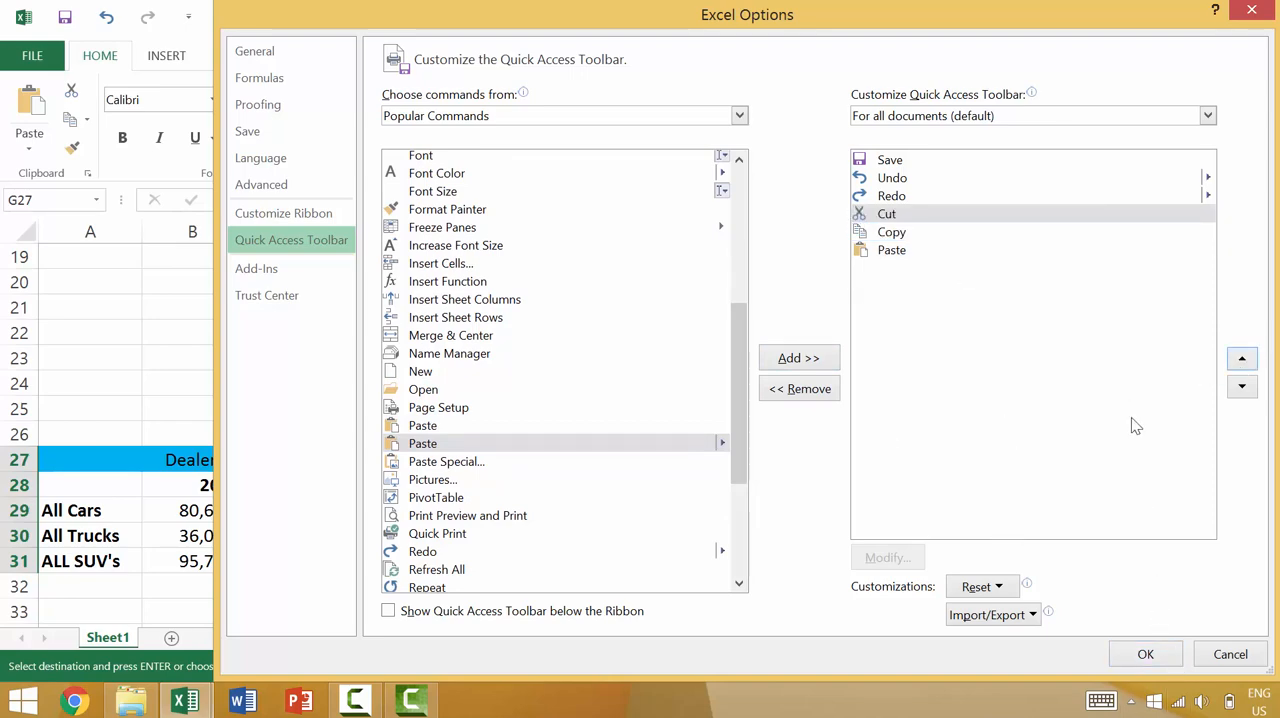
left_click(1150, 652)
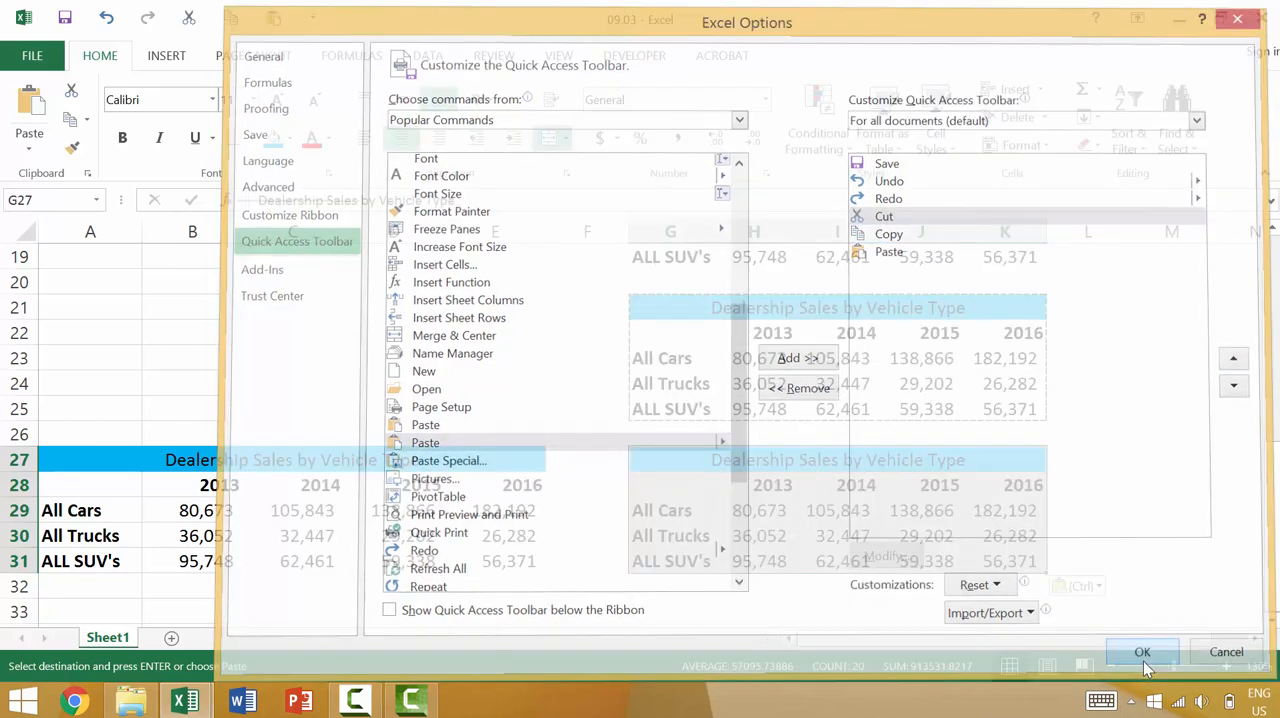
- Cut the sales table in A27:E31 and paste it at A33 using the new Quick Access Toolbar commands
scroll(523, 457, "down", 1)
left_click_drag(120, 384, 514, 480)
left_click(188, 18)
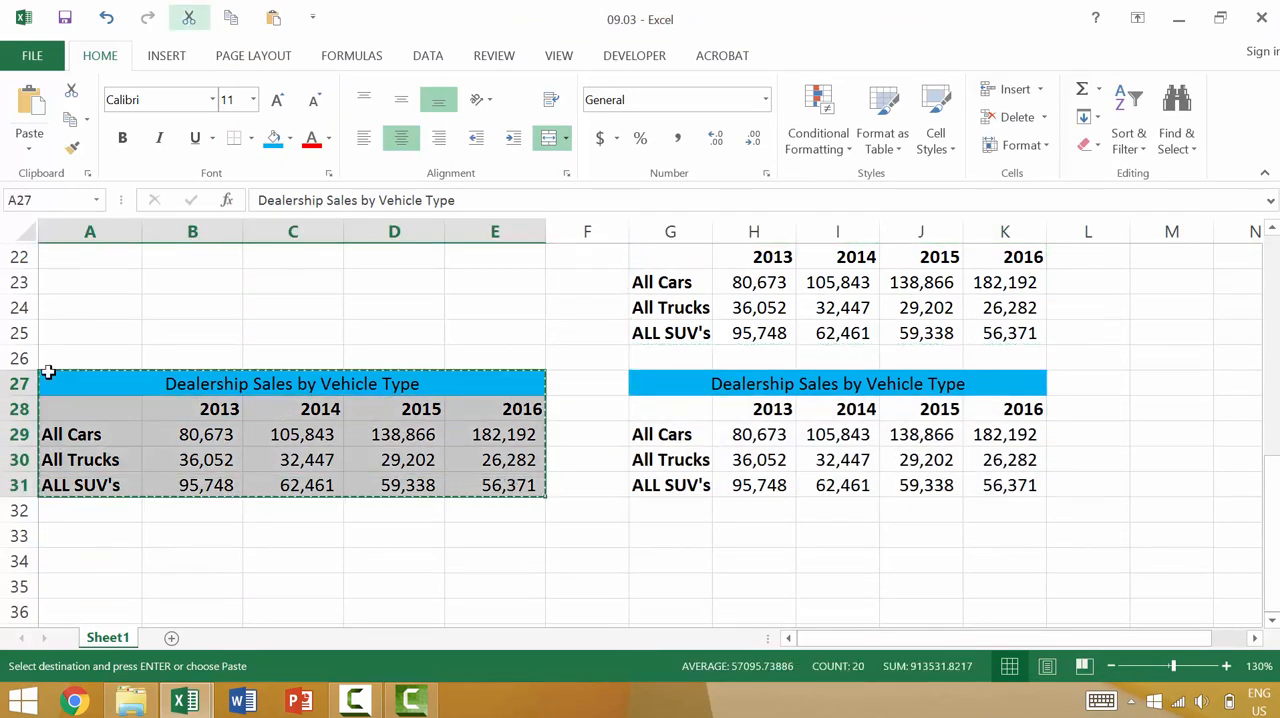
left_click(60, 536)
left_click(273, 18)
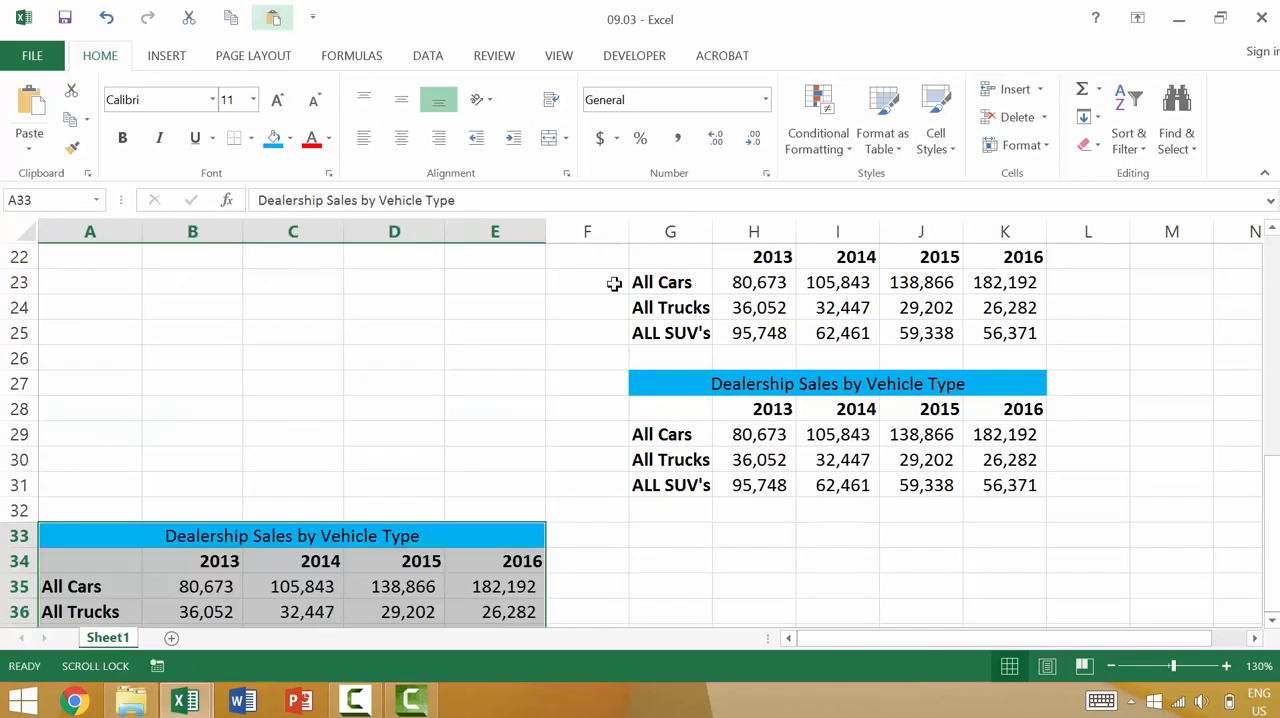
- Copy the sales table in G27:K31 and paste it at G33 using the Quick Access Toolbar commands
left_click(682, 383)
left_click(1040, 481, "shift")
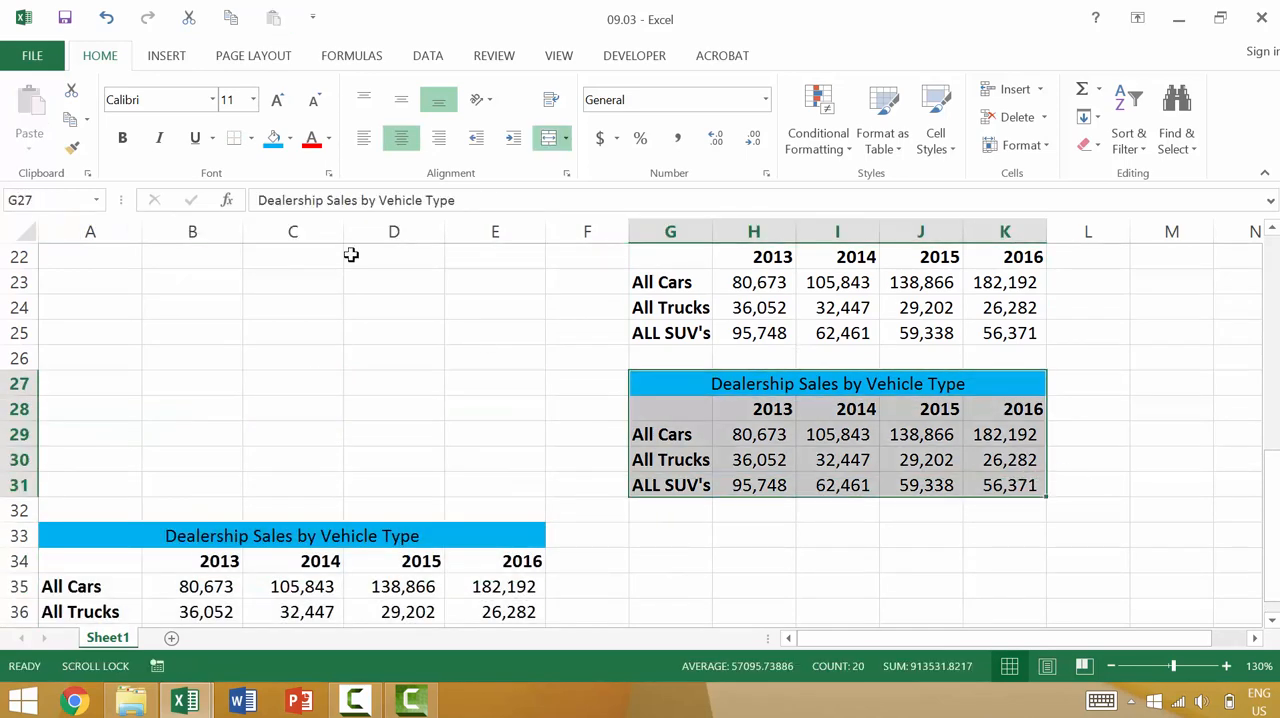
left_click(231, 18)
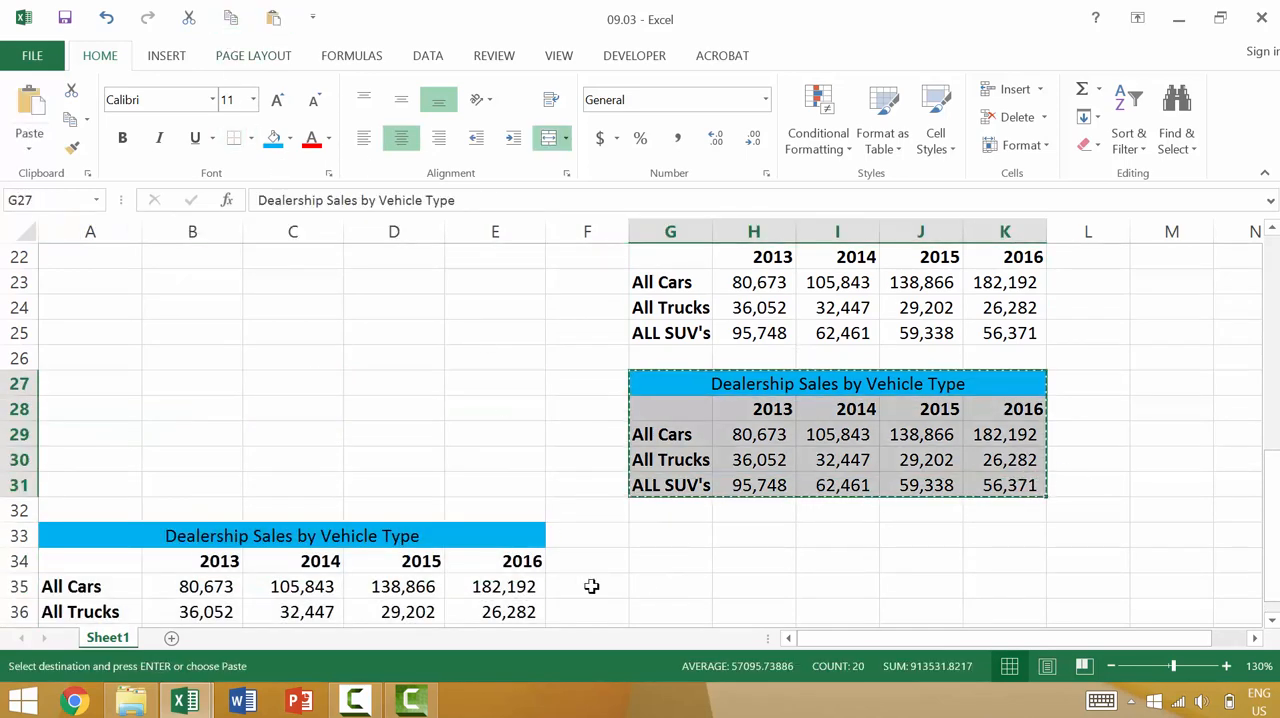
left_click(687, 536)
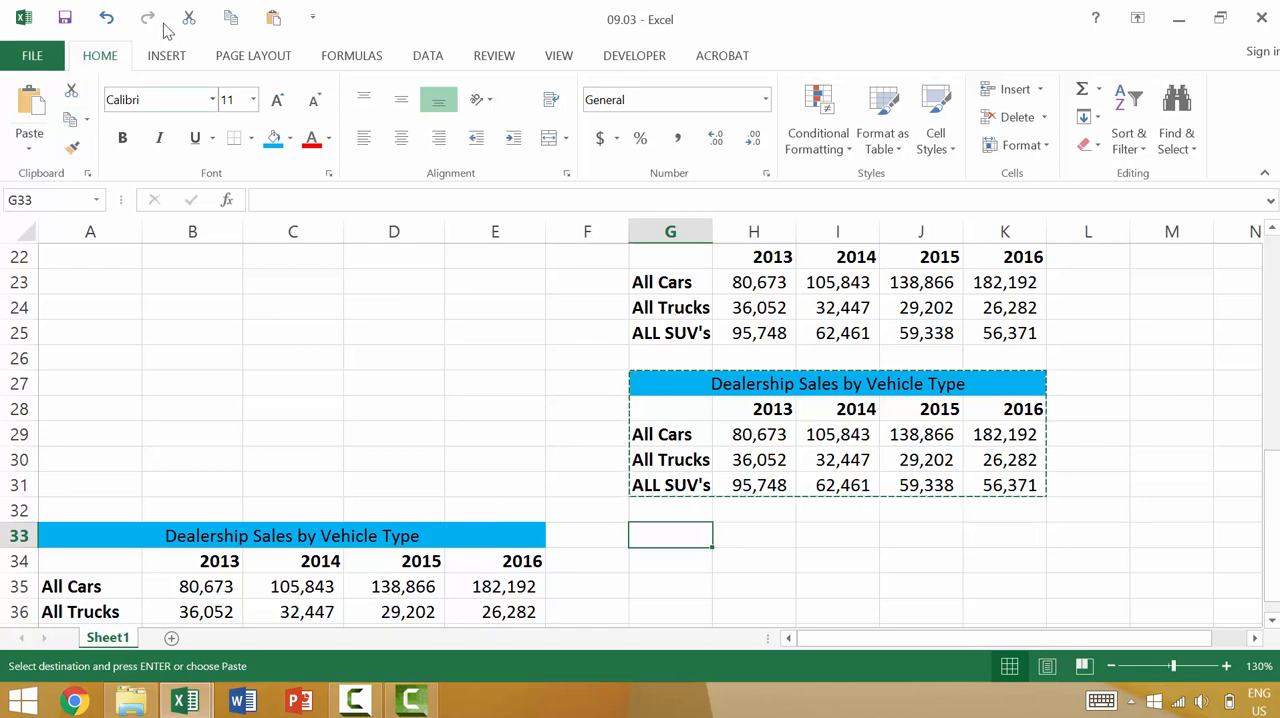
left_click(272, 19)
- Cut the sales table in A33:E37 and paste it starting at cell A39
scroll(623, 486, "down", 3)
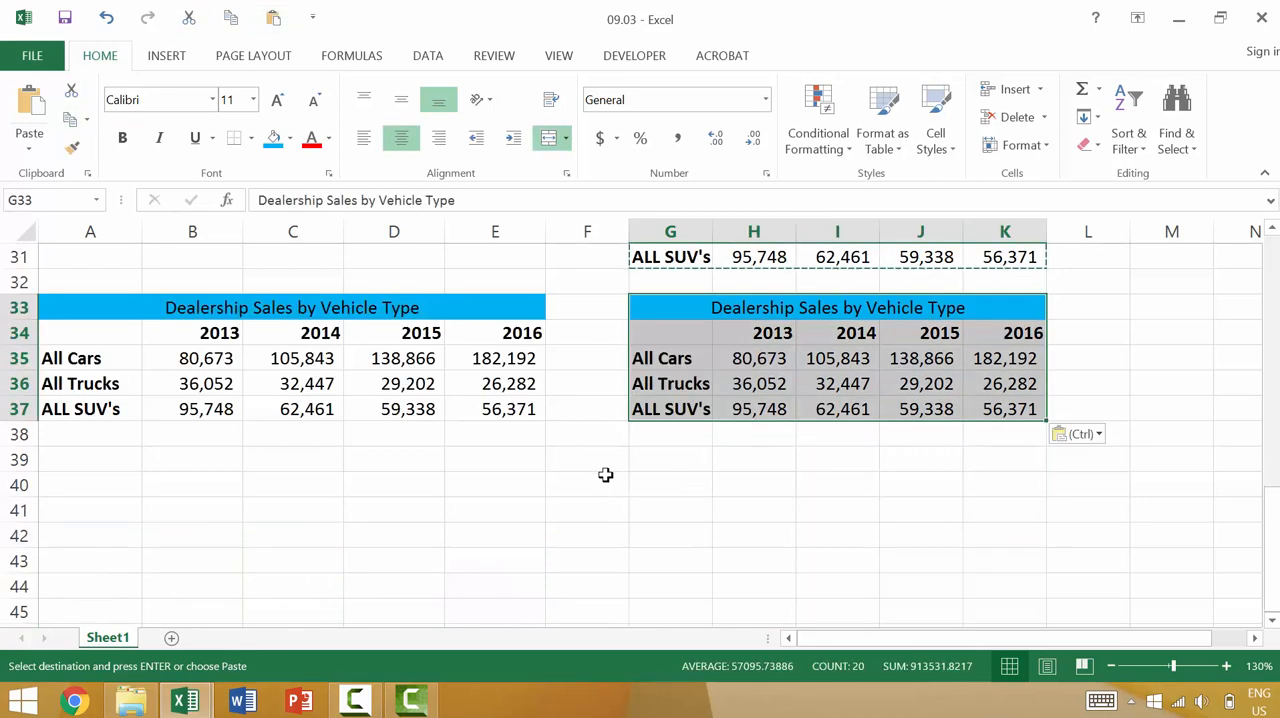
left_click(106, 310)
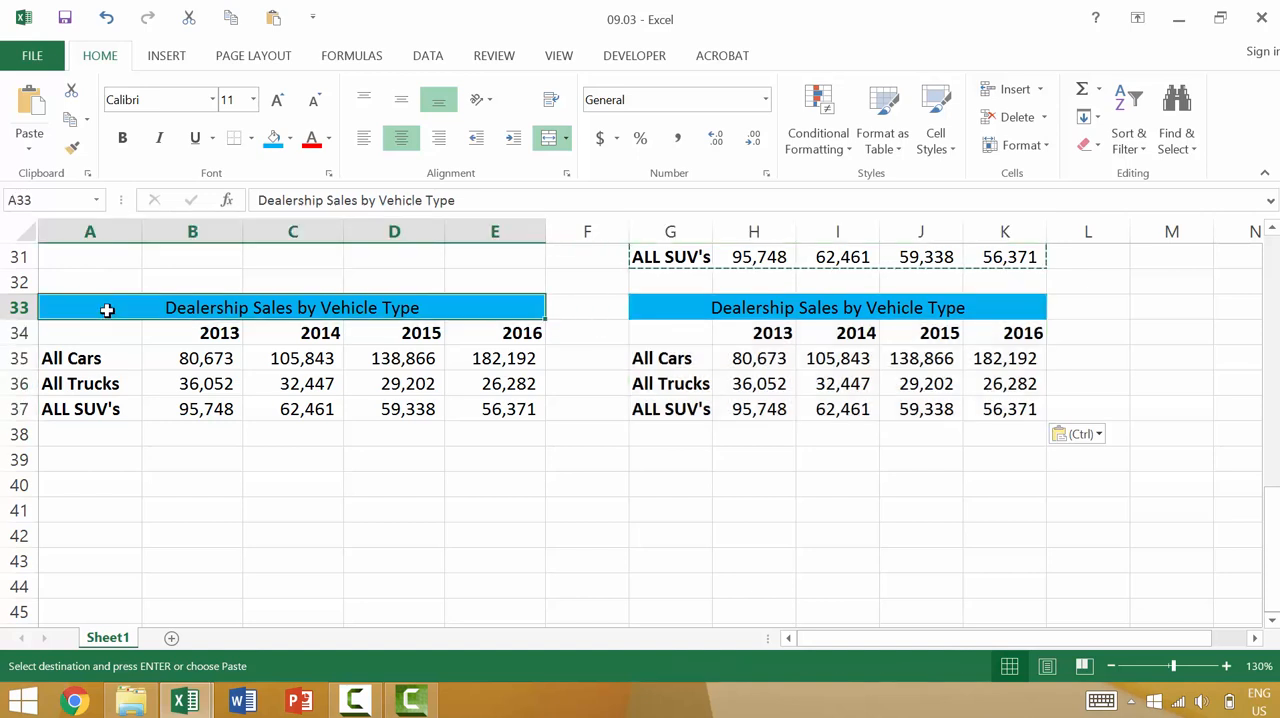
left_click(506, 411, "shift")
key("ctrl+c")
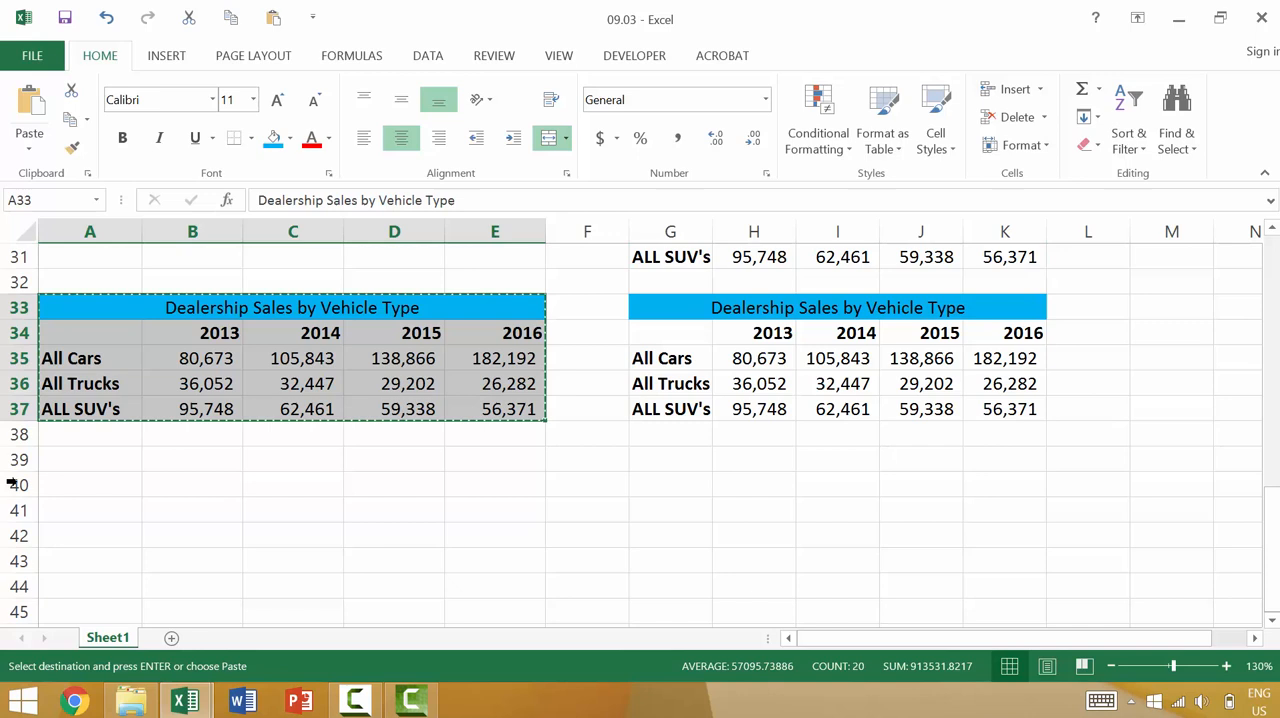
left_click(70, 458)
left_click(29, 150)
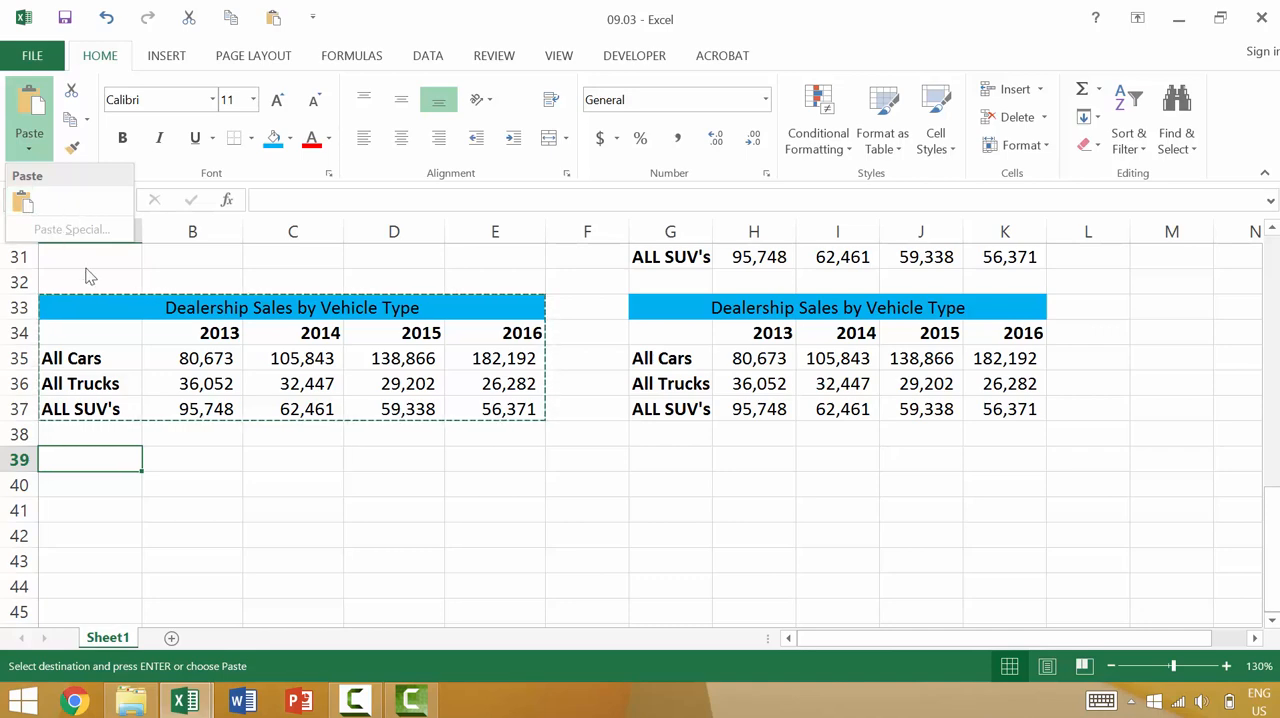
left_click(24, 214)
- Copy the sales table in A39:E43 and preview the Values and Formulas paste options at cell G39
scroll(186, 363, "down", 3)
scroll(182, 350, "up", 1)
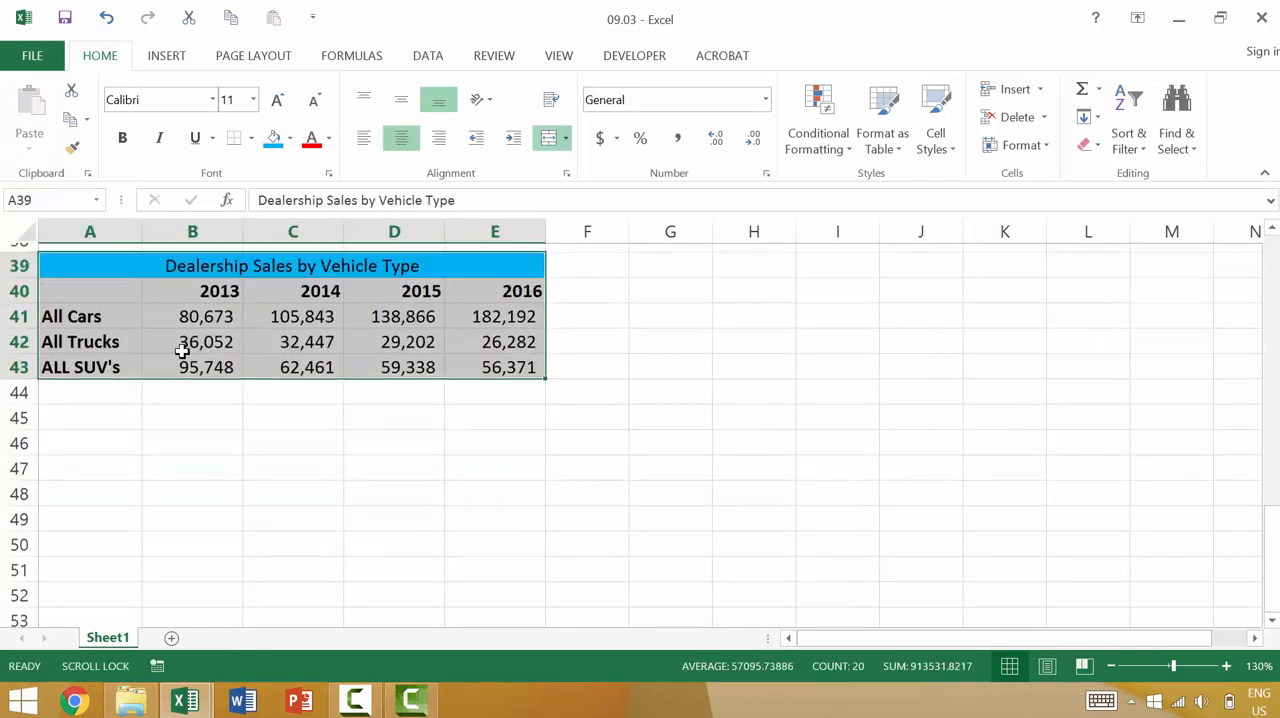
scroll(182, 350, "up", 1)
right_click(190, 365)
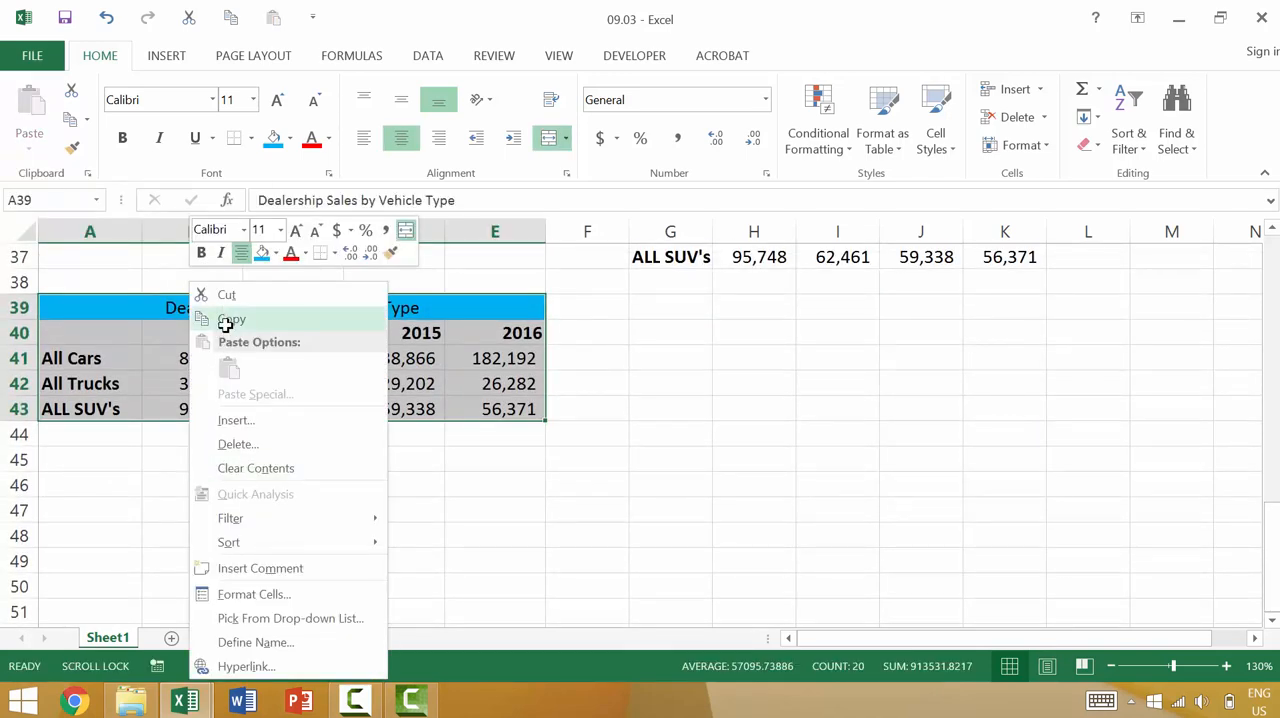
left_click(228, 320)
left_click(661, 312)
right_click(661, 312)
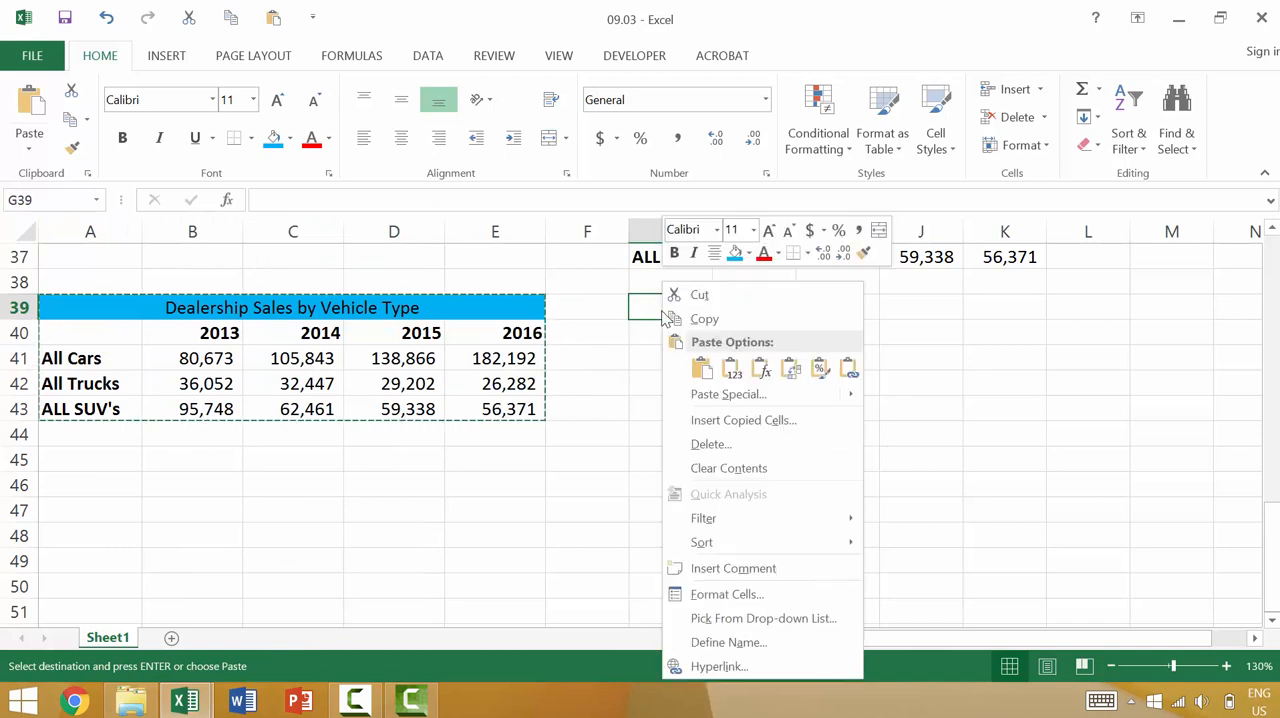
left_click(729, 372)
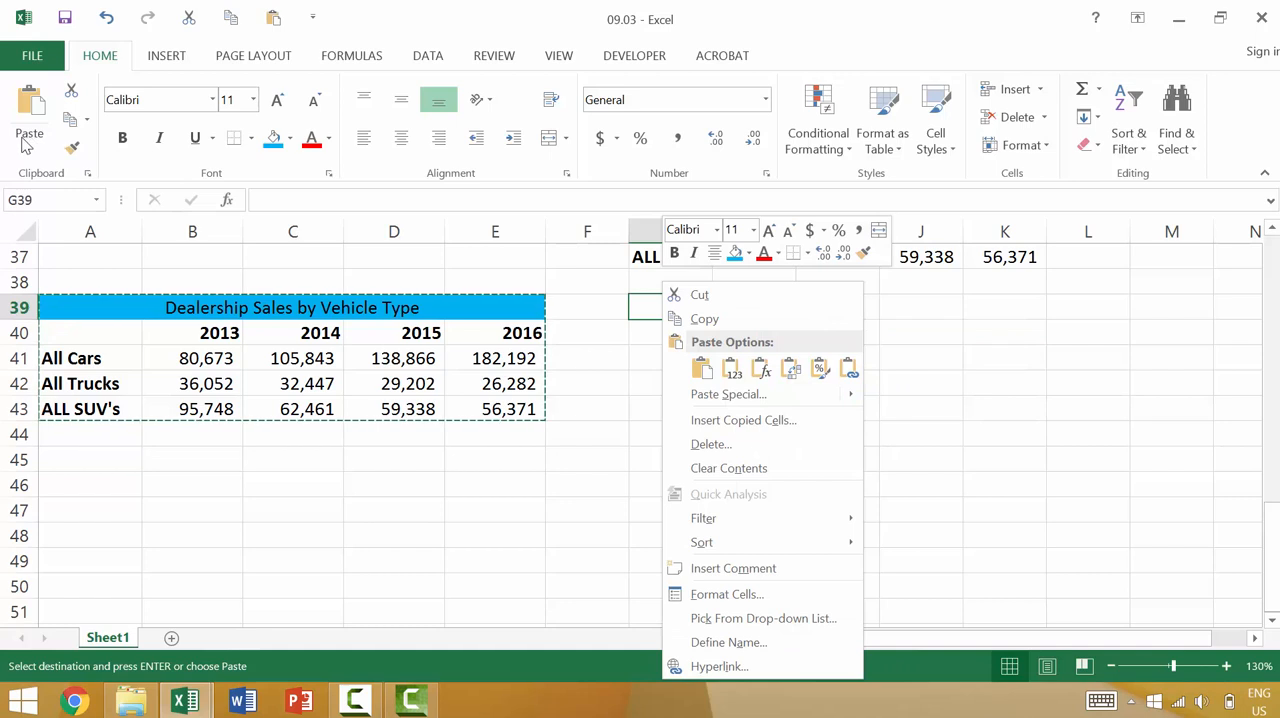
- Examine the Paste Special dialog's options for the copied table, and close it without pasting
left_click(26, 145)
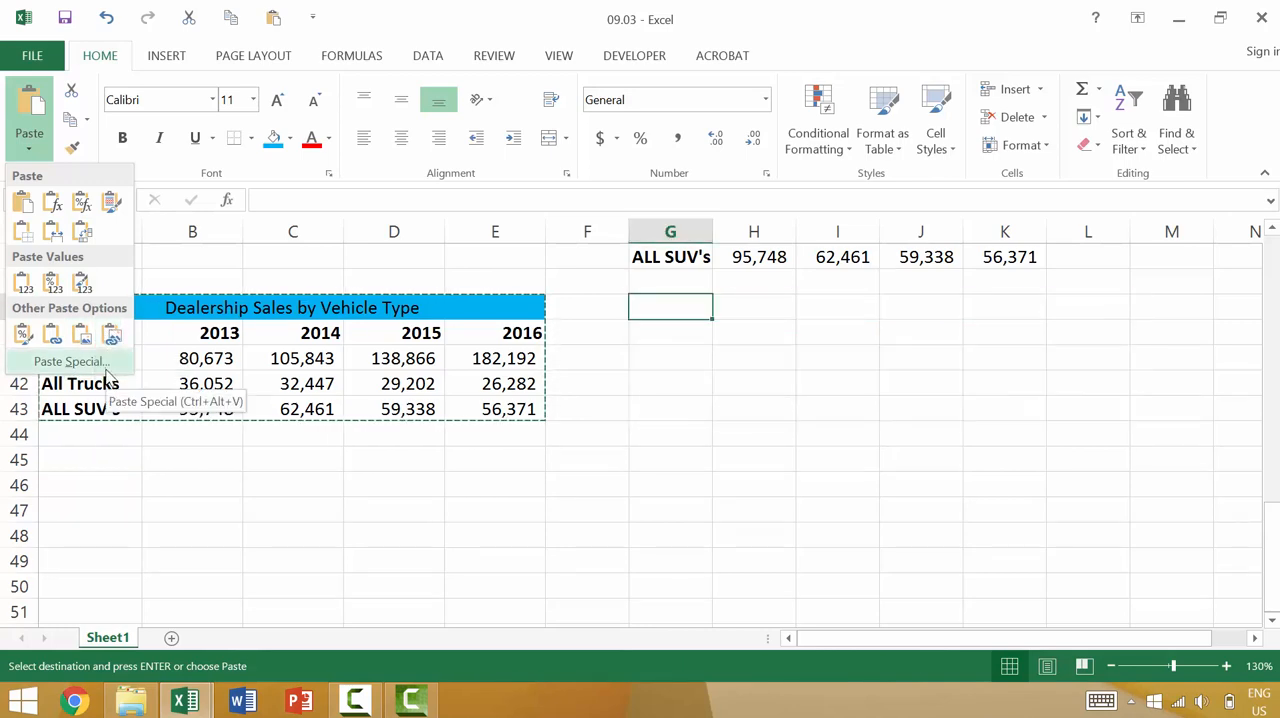
left_click(70, 362)
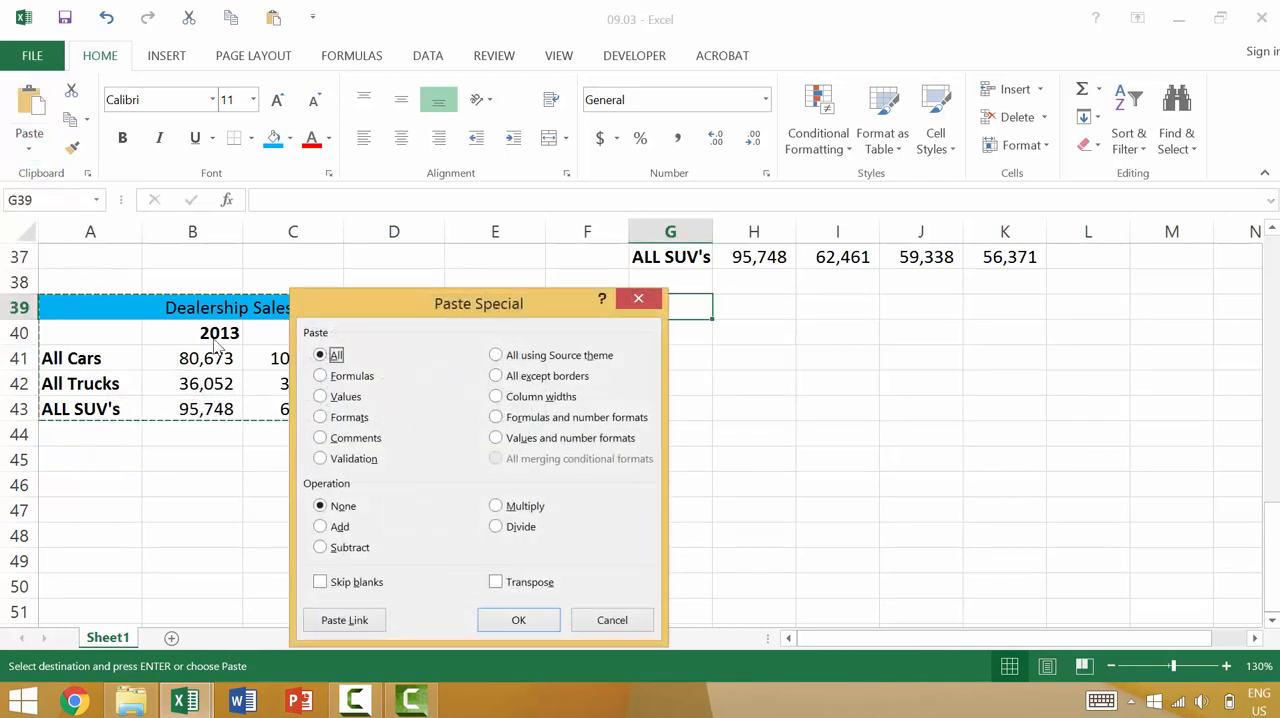
key("Escape")
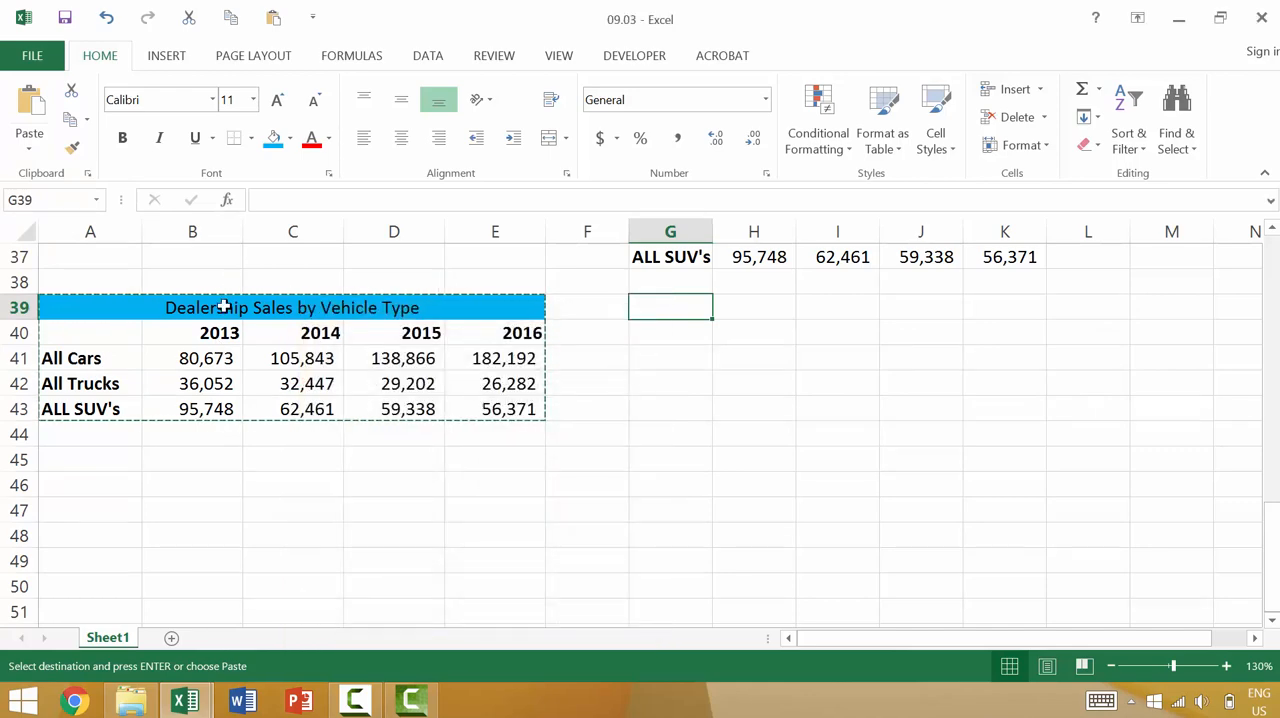
- Compare the quick and full sets of paste options for the copied table at G39, previewing them without pasting
scroll(295, 330, "up", 2)
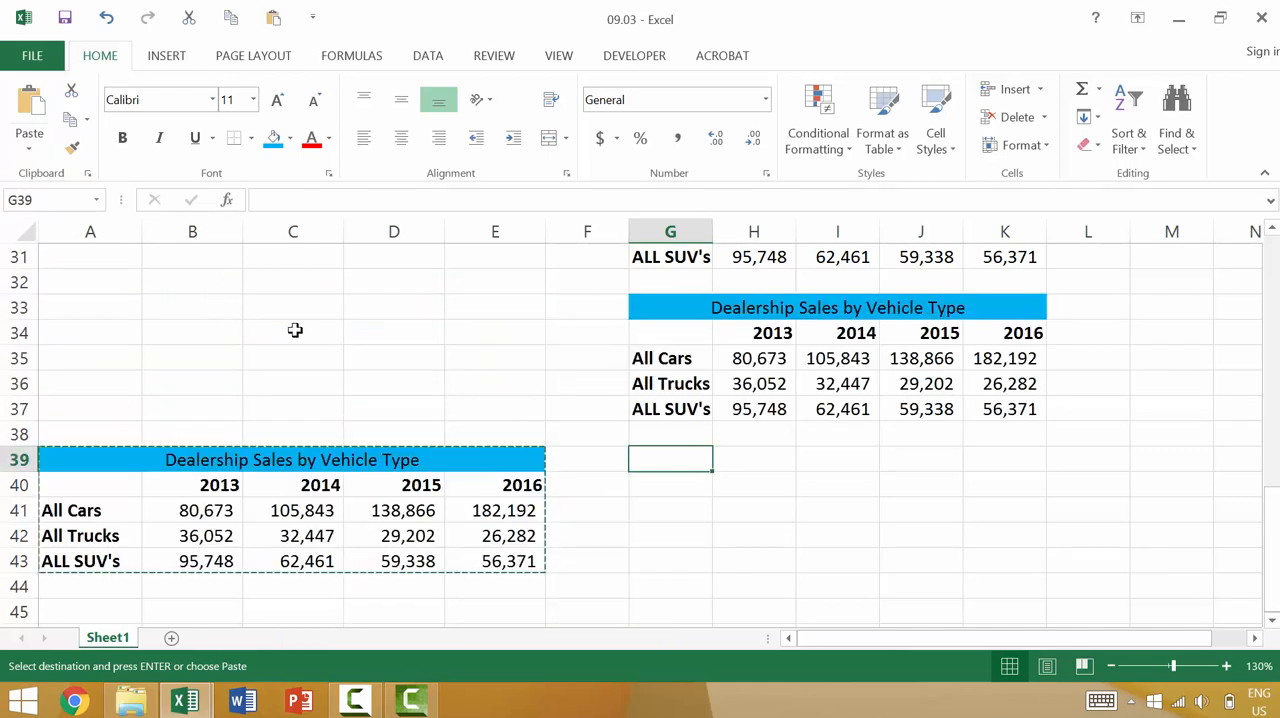
right_click(643, 457)
left_click(700, 147)
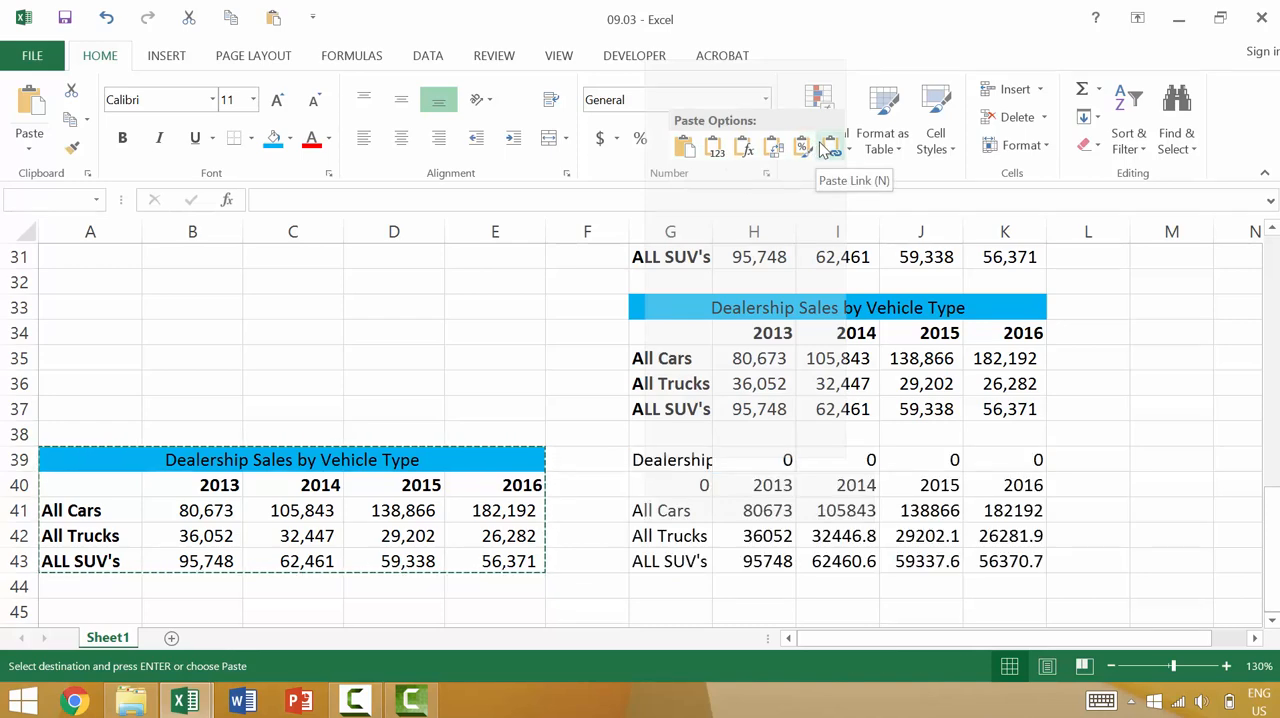
left_click(29, 146)
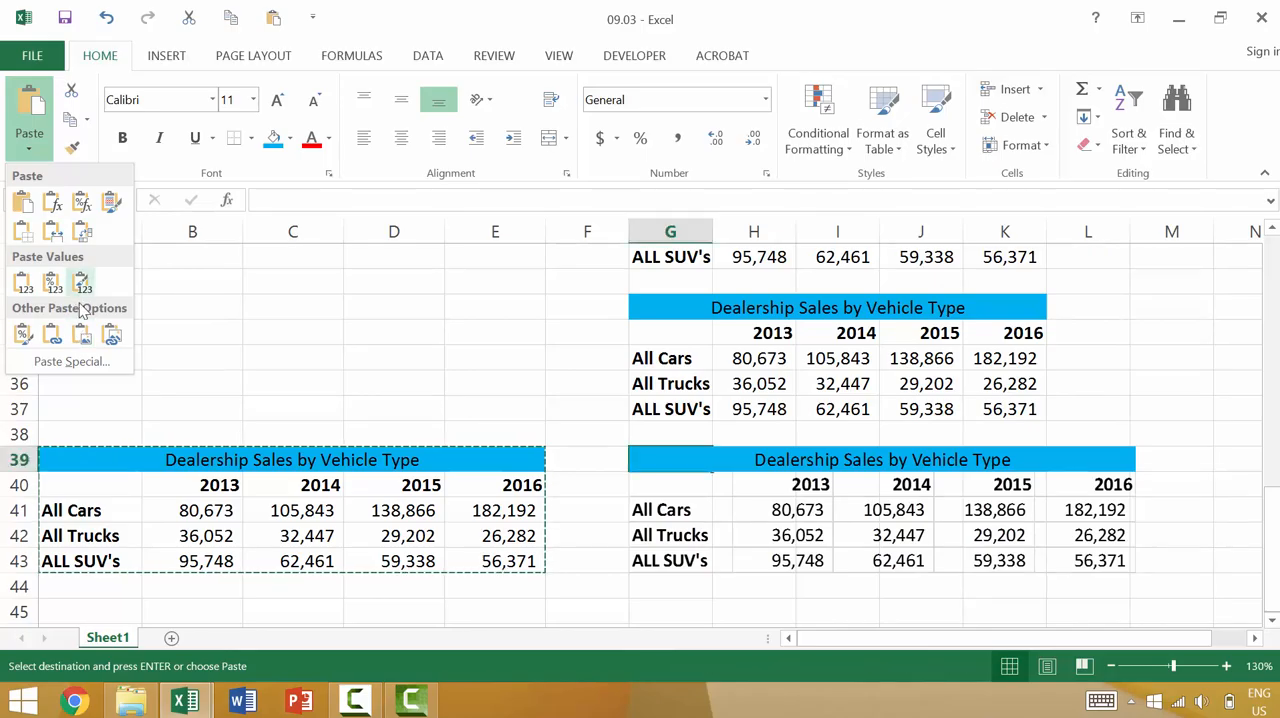
key("Escape")
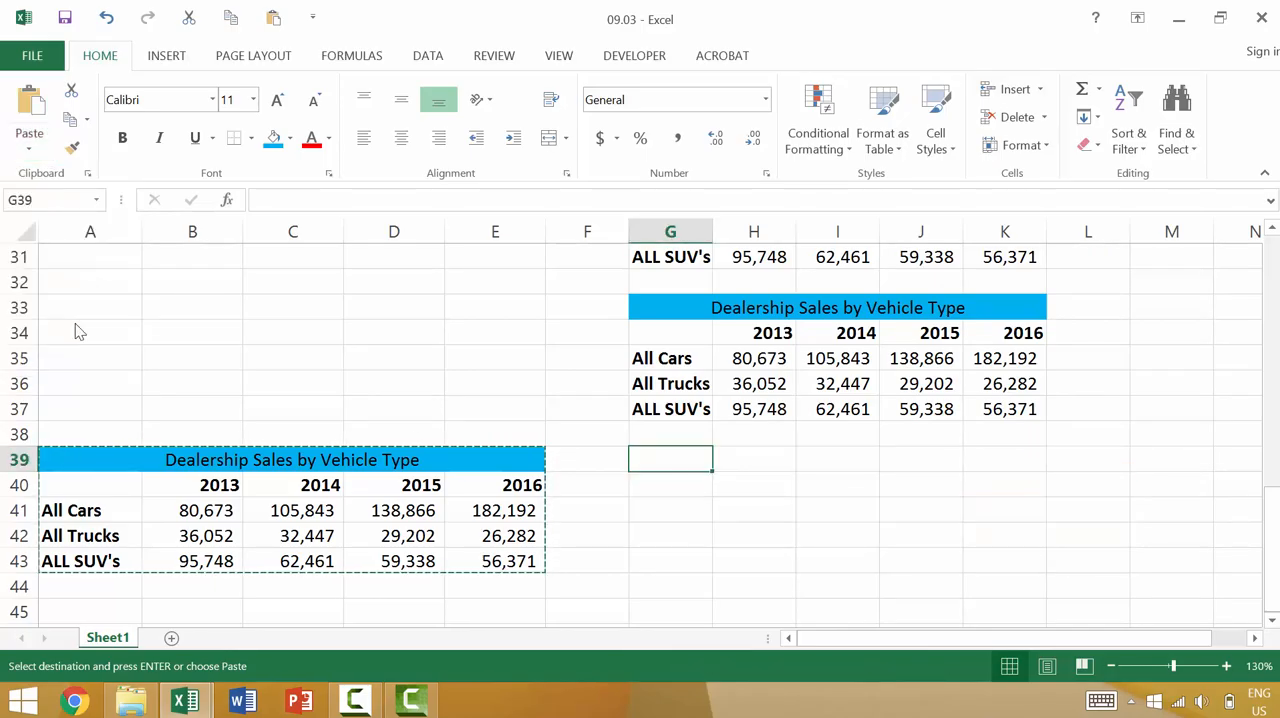